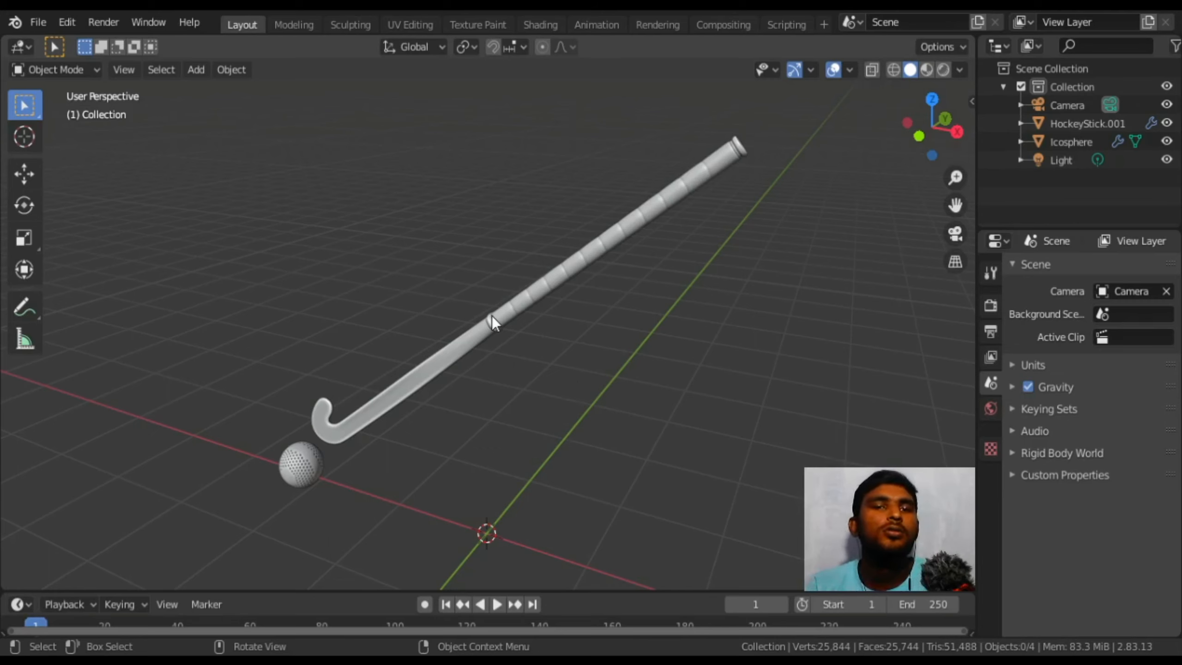
# Examine the finished hockey stick and ball models, selecting each and viewing them from a lower angle
pyautogui.click(492, 316)
pyautogui.moveTo(570, 338); pyautogui.dragTo(585, 316, button='middle')
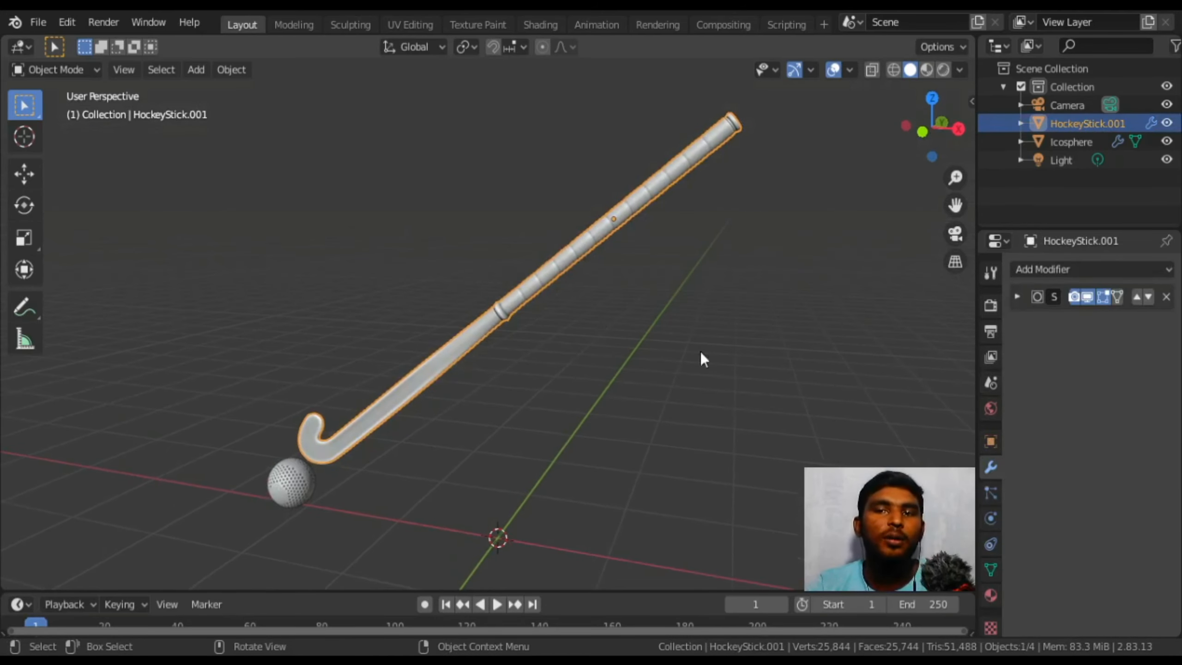
pyautogui.moveTo(551, 367); pyautogui.dragTo(575, 381, button='middle')
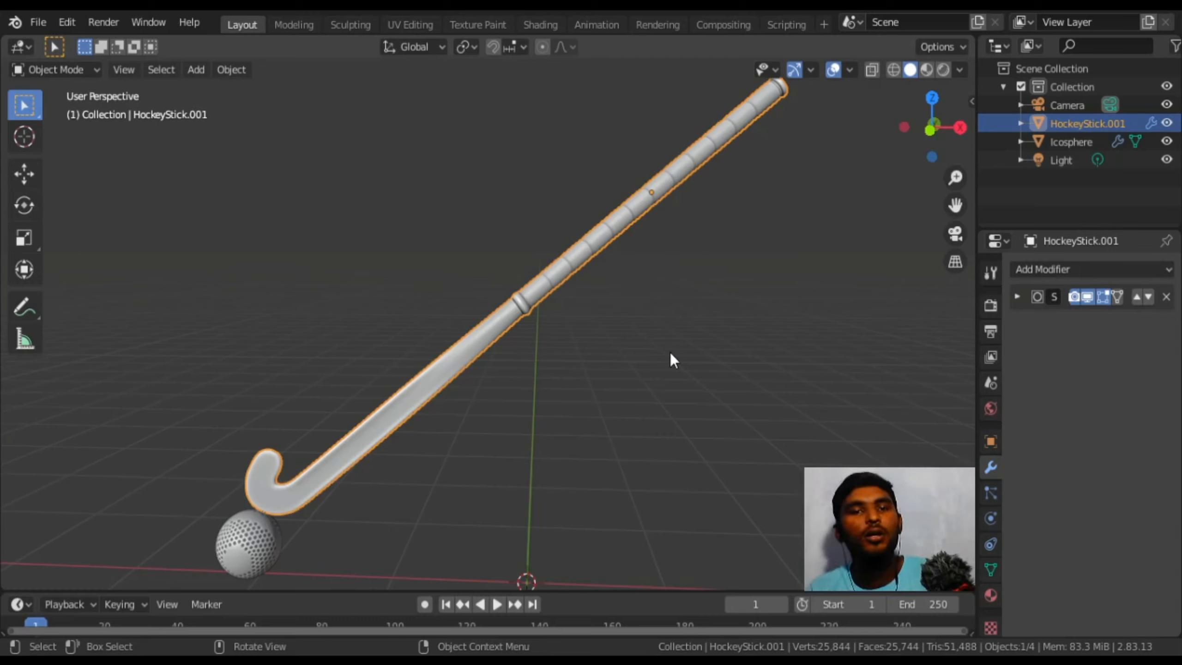
pyautogui.click(261, 536)
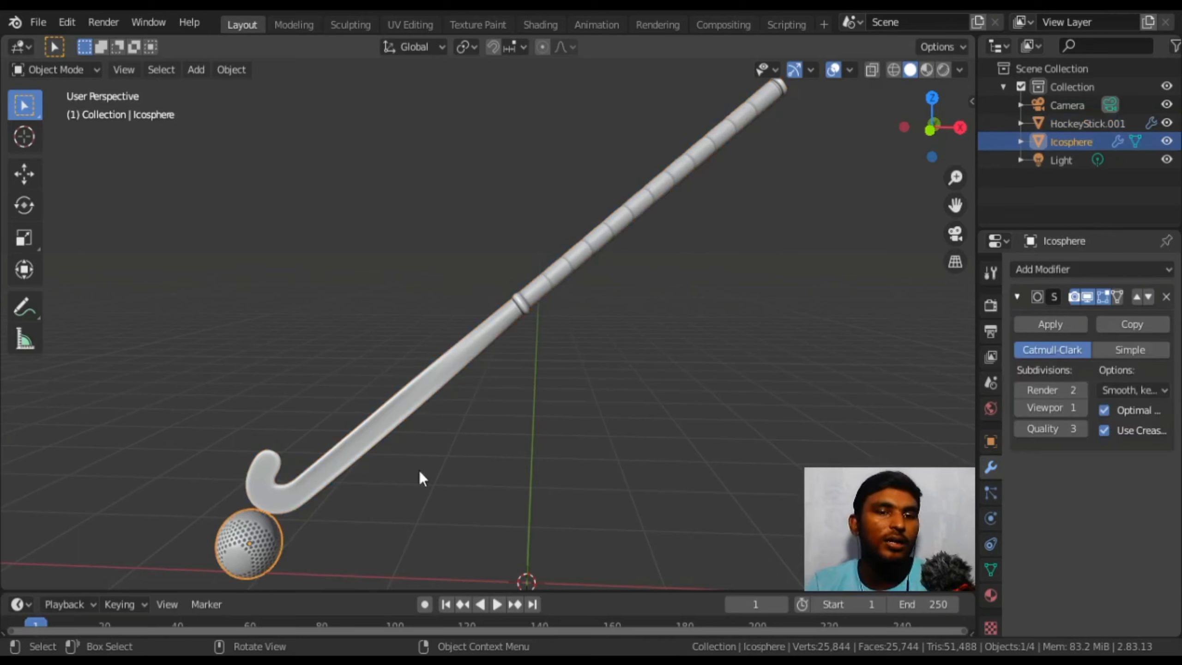
pyautogui.click(423, 488)
pyautogui.click(340, 489)
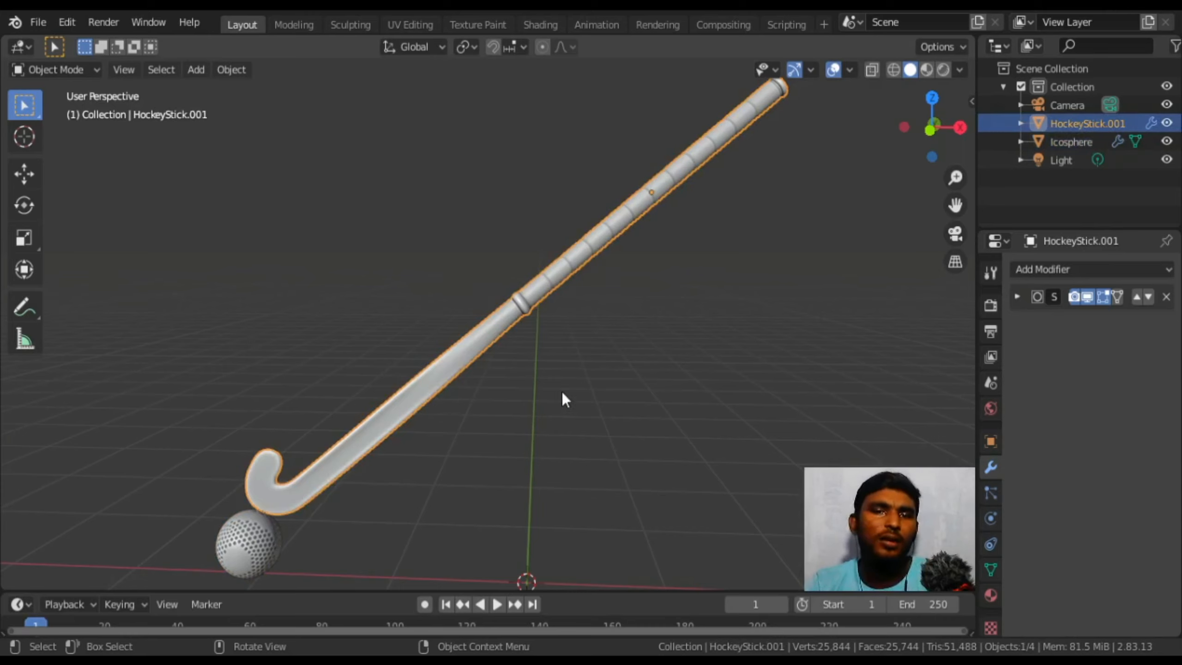
# Display the hockey stick and ball in Material Preview shading and clear the selection
pyautogui.press('z')
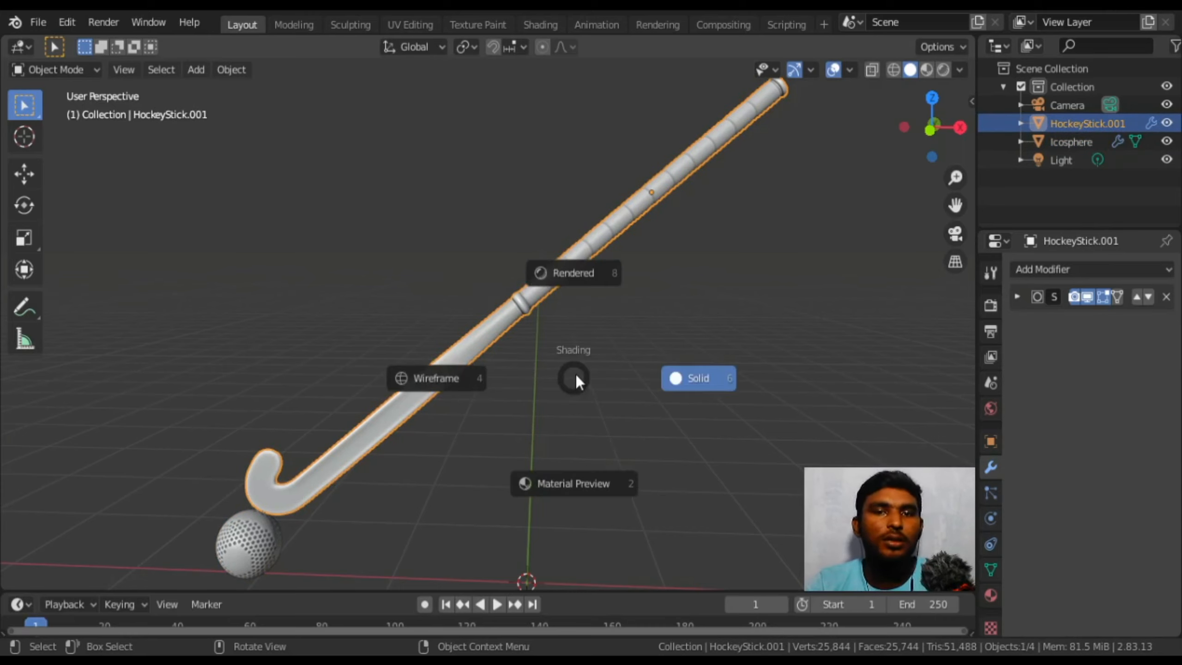
pyautogui.click(590, 490)
pyautogui.moveTo(590, 490)
pyautogui.mouseDown(button='middle')
pyautogui.moveTo(573, 435)
pyautogui.moveTo(392, 454)
pyautogui.moveTo(260, 402)
pyautogui.moveTo(252, 336)
pyautogui.moveTo(283, 317)
pyautogui.moveTo(392, 359)
pyautogui.mouseUp(button='middle')
pyautogui.click(391, 358)
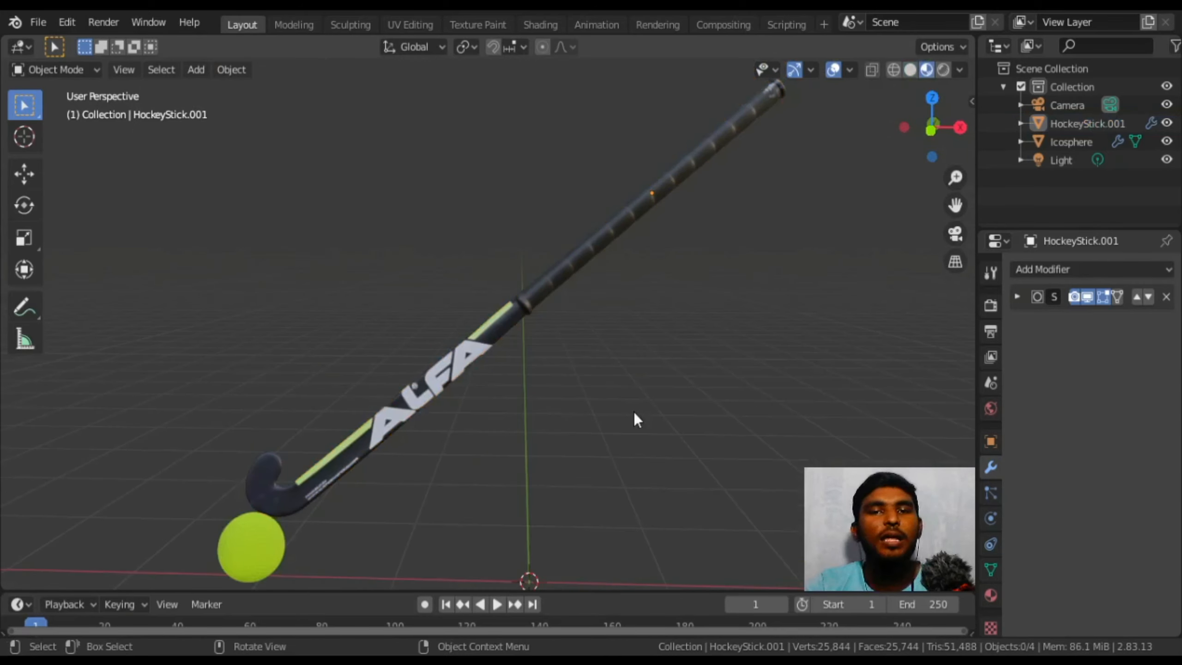
# Hide the hockey stick in the viewport, leaving the ball displayed
pyautogui.click(539, 317)
pyautogui.moveTo(597, 325); pyautogui.dragTo(568, 390, button='middle')
pyautogui.press('h')
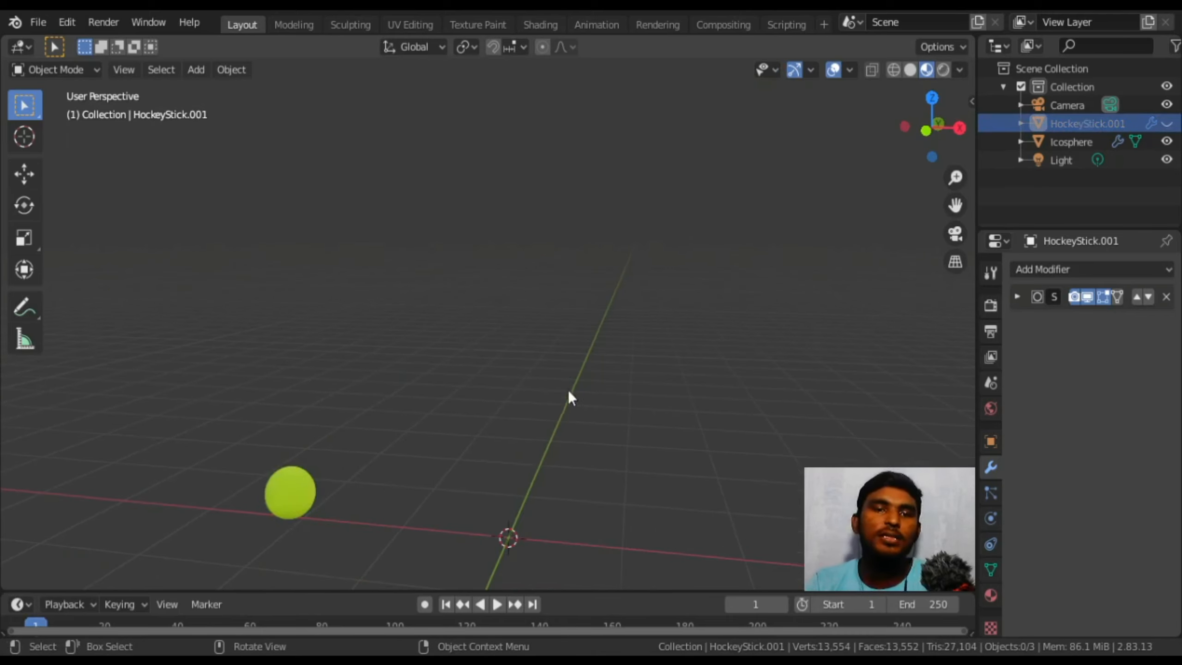
# Frame the ball in the viewport and switch the shading to Solid
pyautogui.click(307, 491)
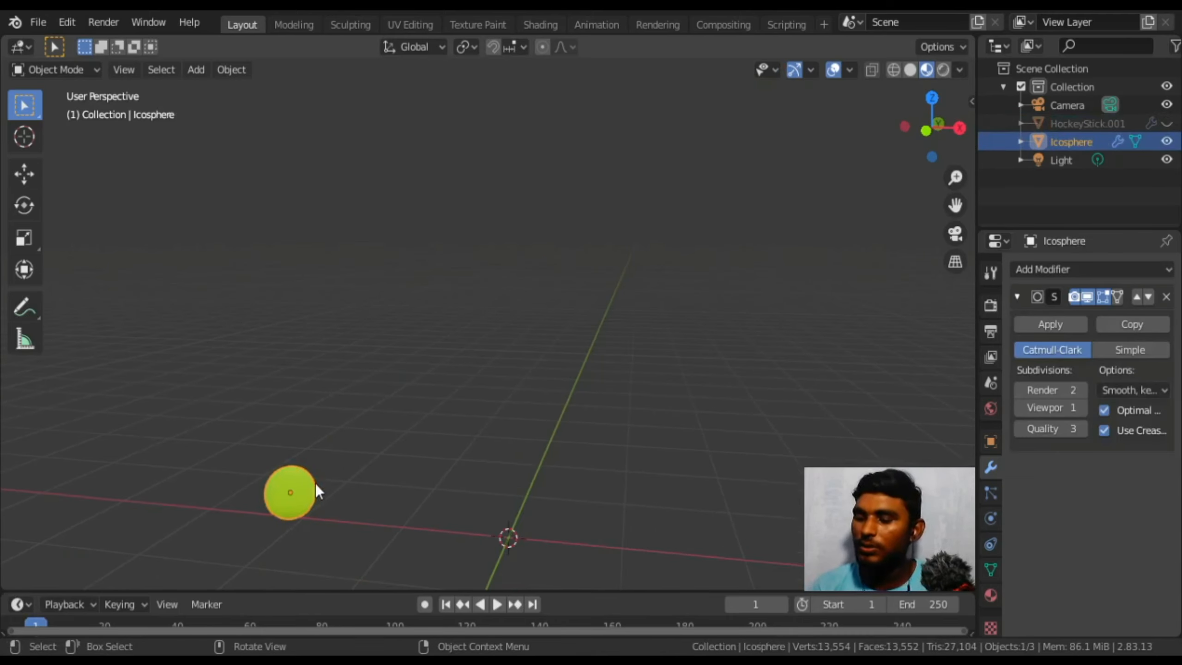
pyautogui.press('KP_Decimal')
pyautogui.moveTo(650, 338); pyautogui.dragTo(491, 336, button='middle')
pyautogui.press('z')
pyautogui.click(703, 340)
# Examine the ball's hexagonal dimples and smooth areas from several sides and distances
pyautogui.scroll(3, 572, 352)
pyautogui.moveTo(547, 343); pyautogui.dragTo(733, 334, button='middle')
pyautogui.scroll(-1, 637, 349)
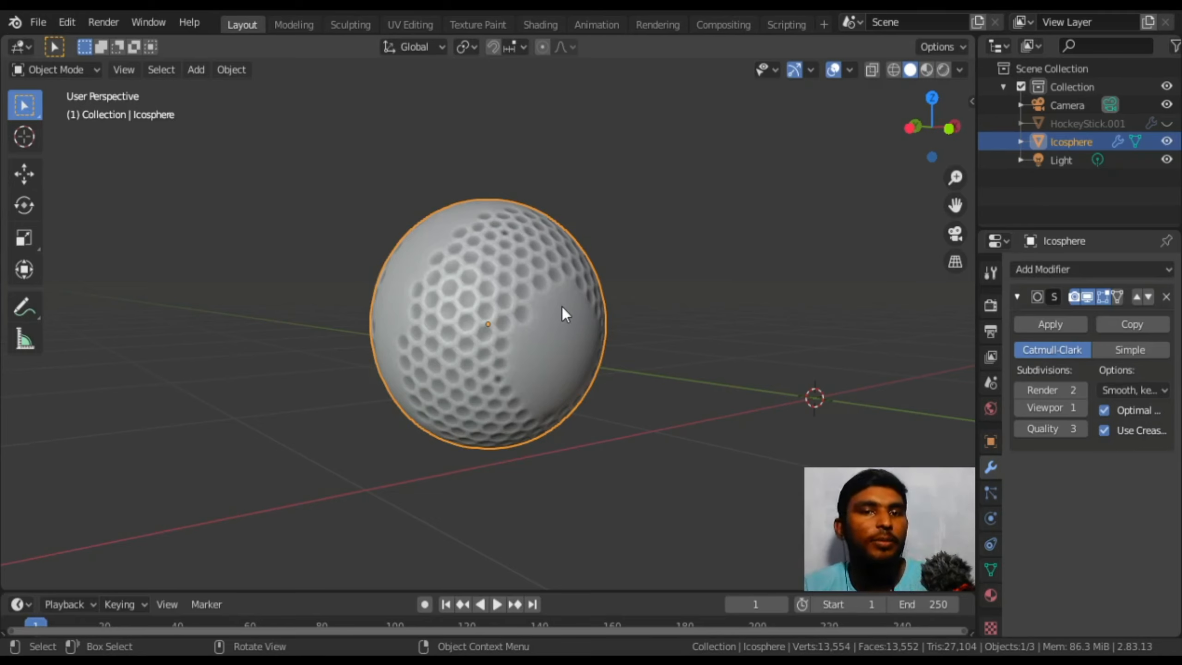
pyautogui.moveTo(561, 307); pyautogui.dragTo(661, 330, button='middle')
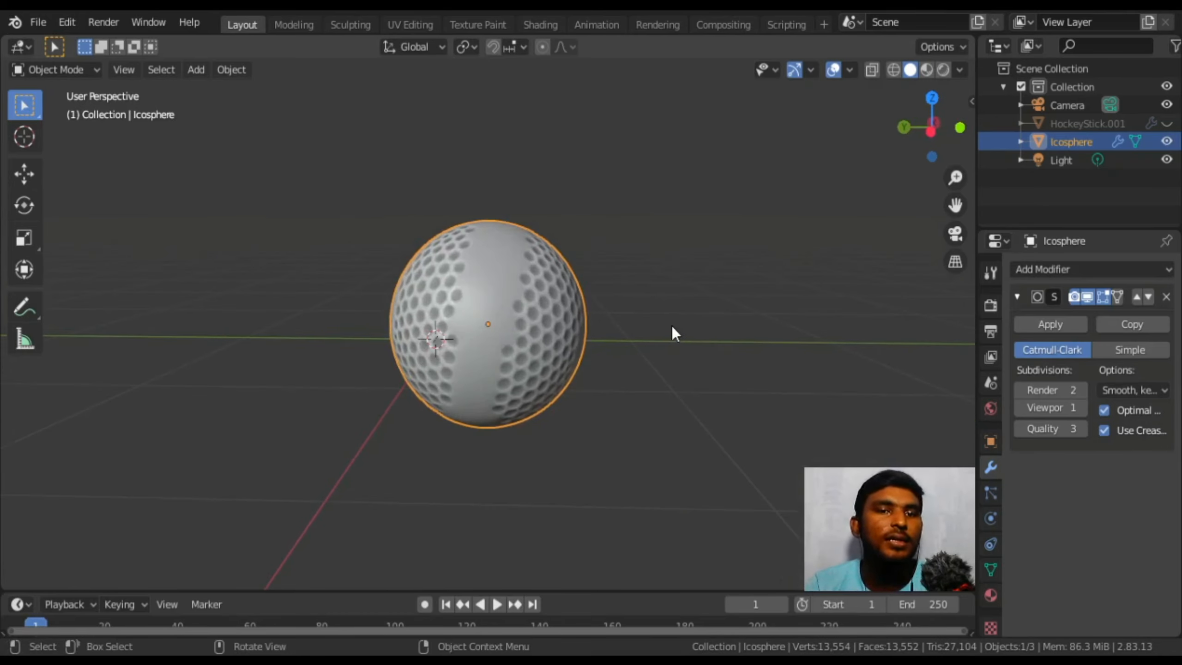
pyautogui.scroll(1, 553, 317)
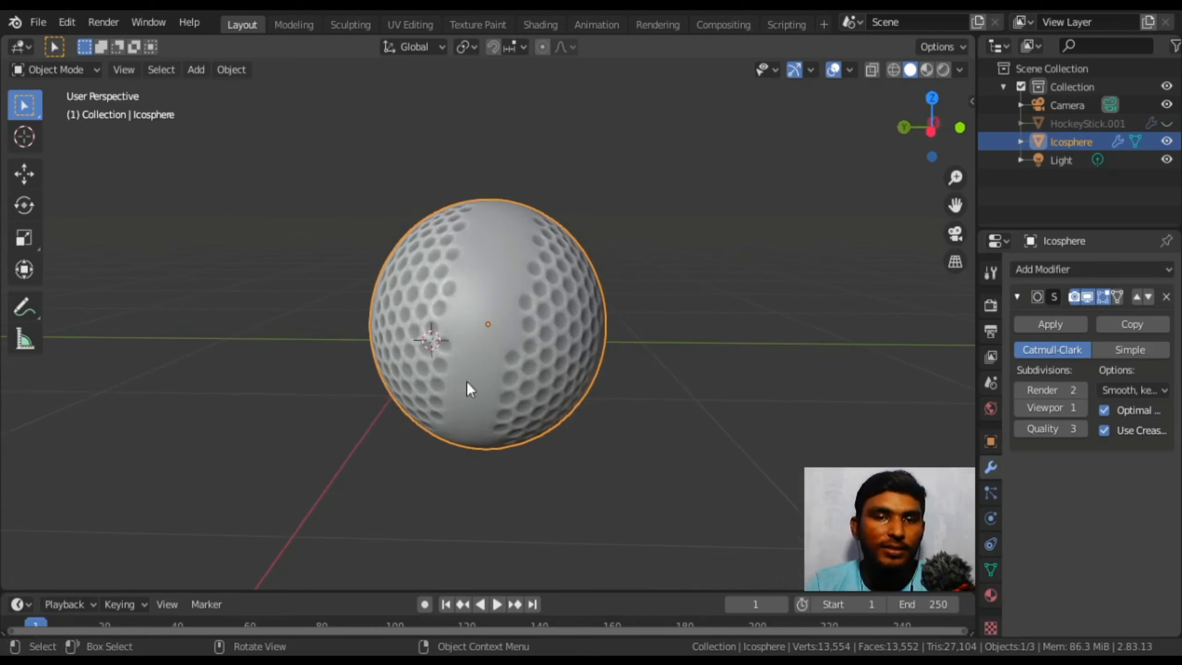
pyautogui.moveTo(486, 320); pyautogui.dragTo(518, 278, button='middle')
pyautogui.moveTo(580, 325); pyautogui.dragTo(600, 361, button='middle')
pyautogui.scroll(3, 512, 338)
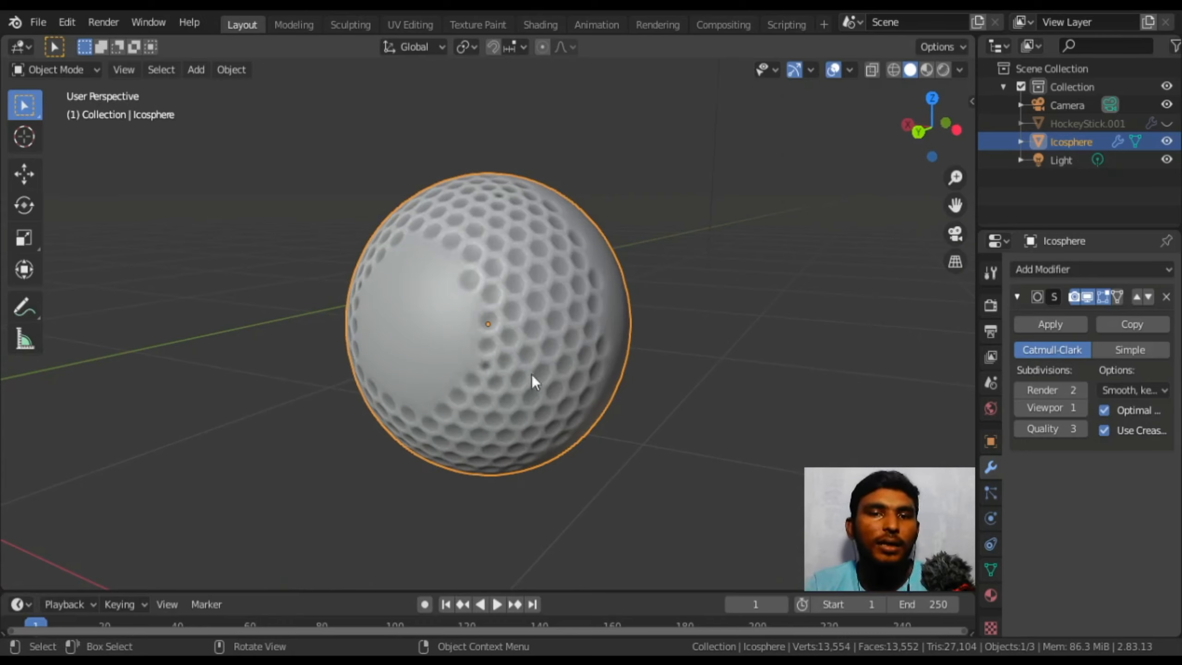
pyautogui.scroll(-1, 571, 329)
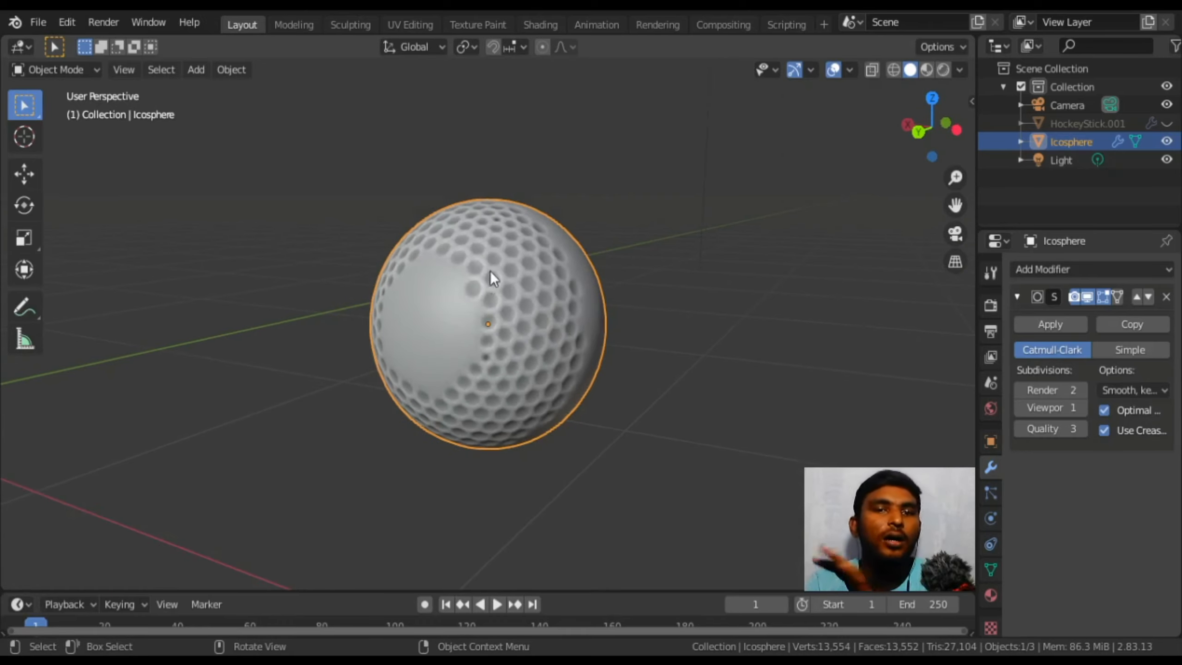
pyautogui.scroll(2, 558, 326)
pyautogui.moveTo(598, 371); pyautogui.dragTo(497, 364, button='middle')
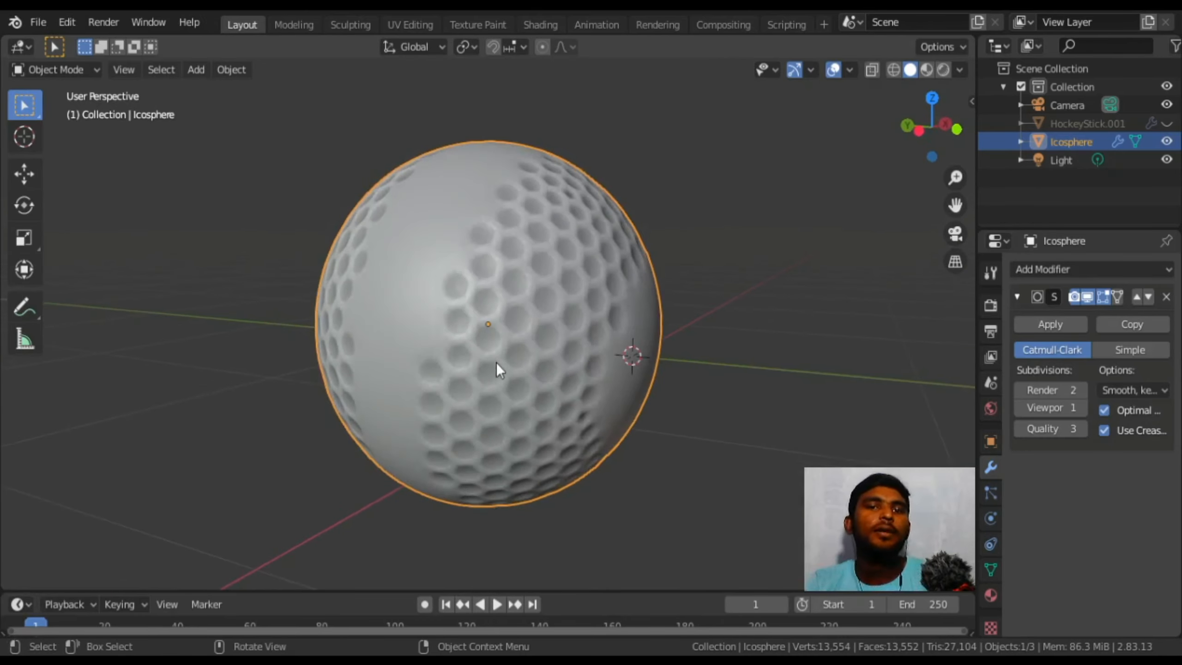
pyautogui.scroll(-1, 535, 365)
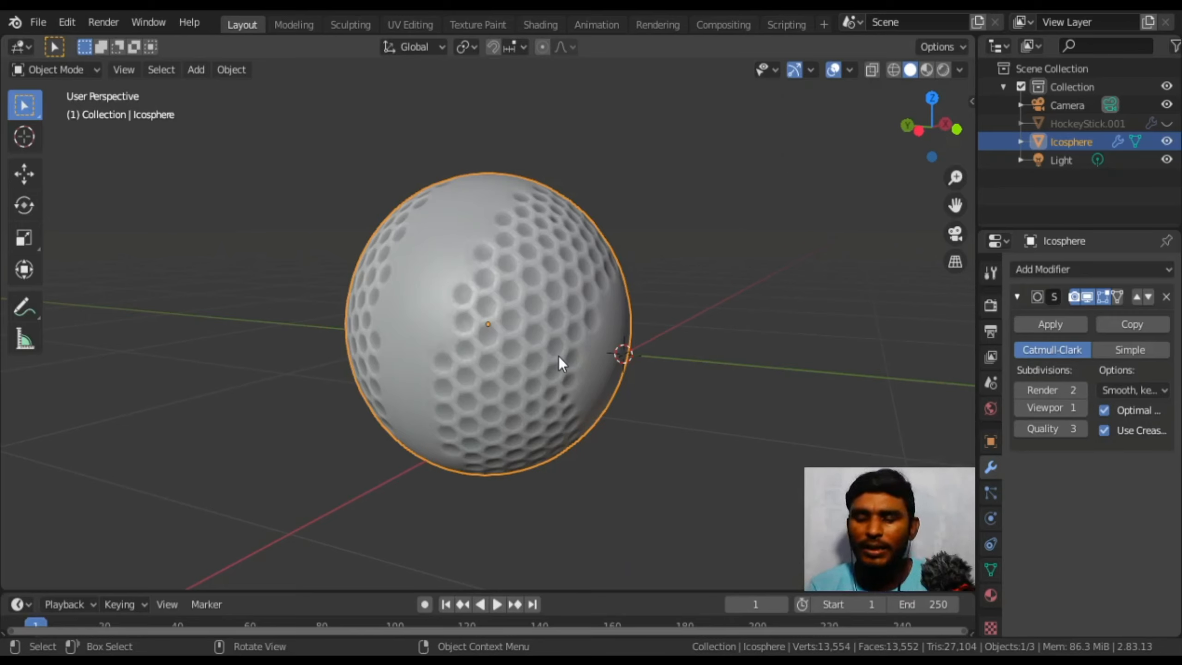
# Hide the finished ball to clear the viewport for a new model
pyautogui.press('h')
pyautogui.moveTo(588, 359); pyautogui.dragTo(115, 506, button='middle')
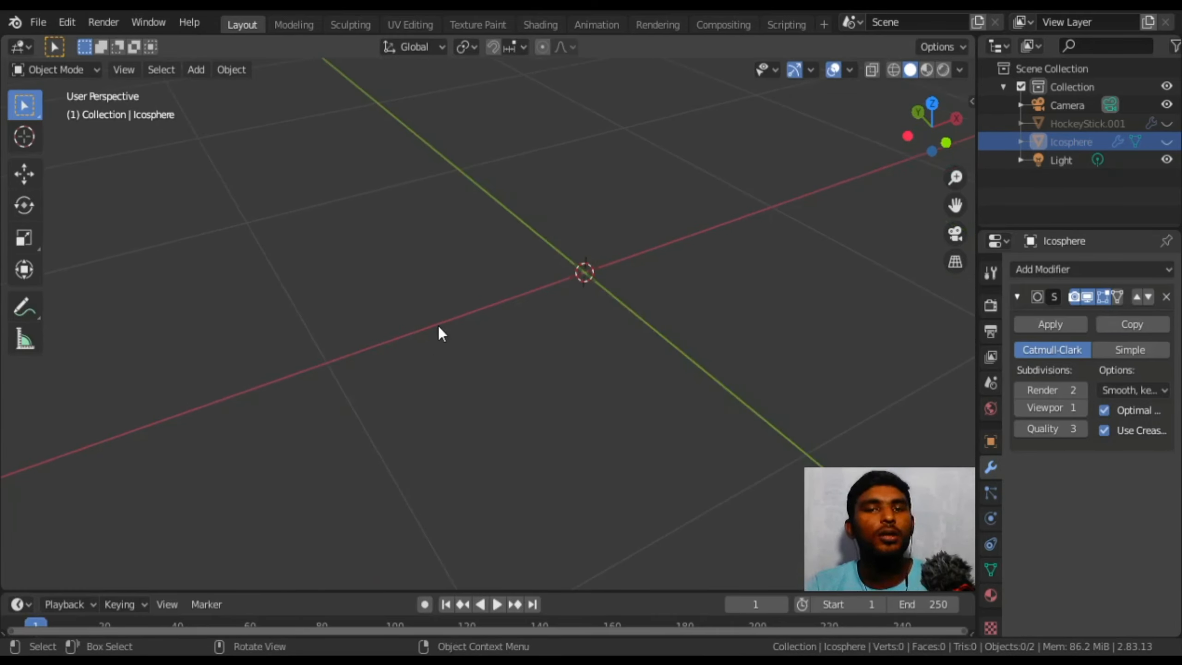
pyautogui.moveTo(439, 326); pyautogui.dragTo(465, 449, button='middle')
# Try a UV sphere with a Subdivision Surface modifier at the world origin, and delete it
pyautogui.hotkey('shift', 'a')
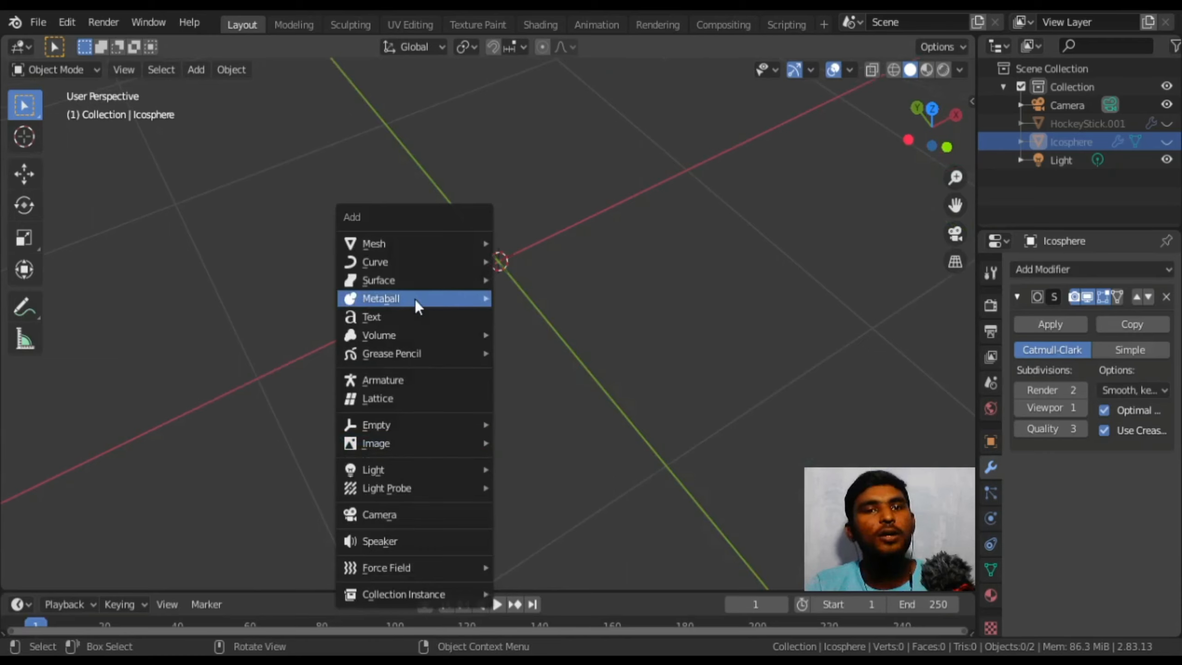
pyautogui.moveTo(419, 243)
pyautogui.click(545, 300)
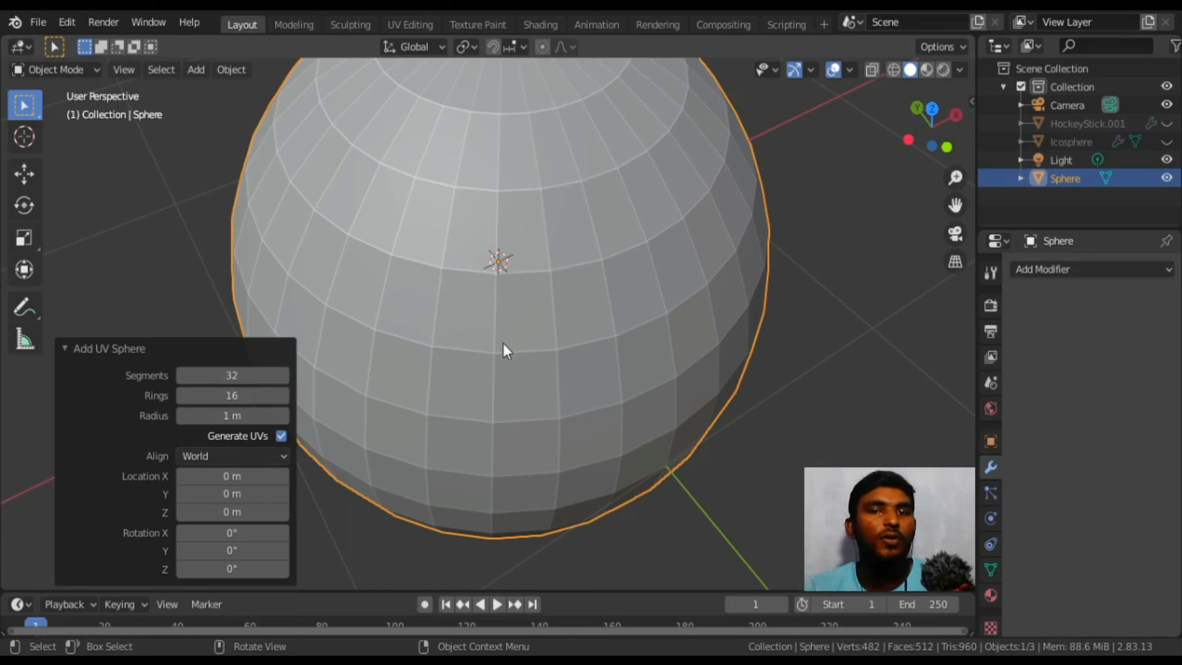
pyautogui.click(1063, 270)
pyautogui.click(833, 574)
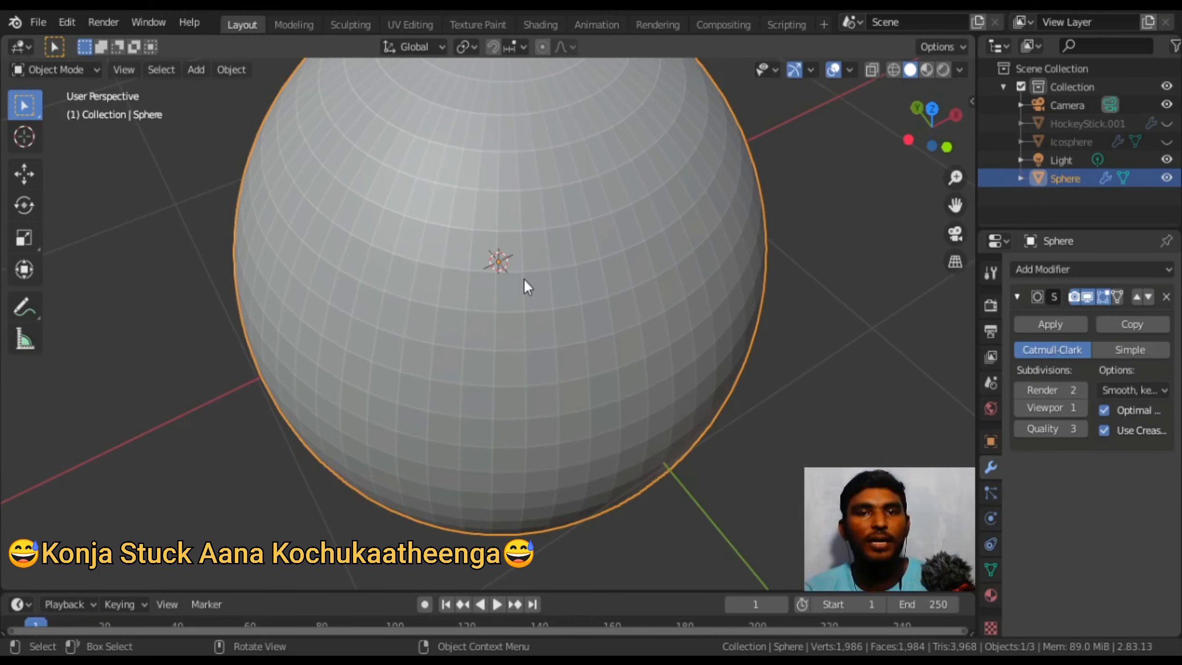
pyautogui.press('Delete')
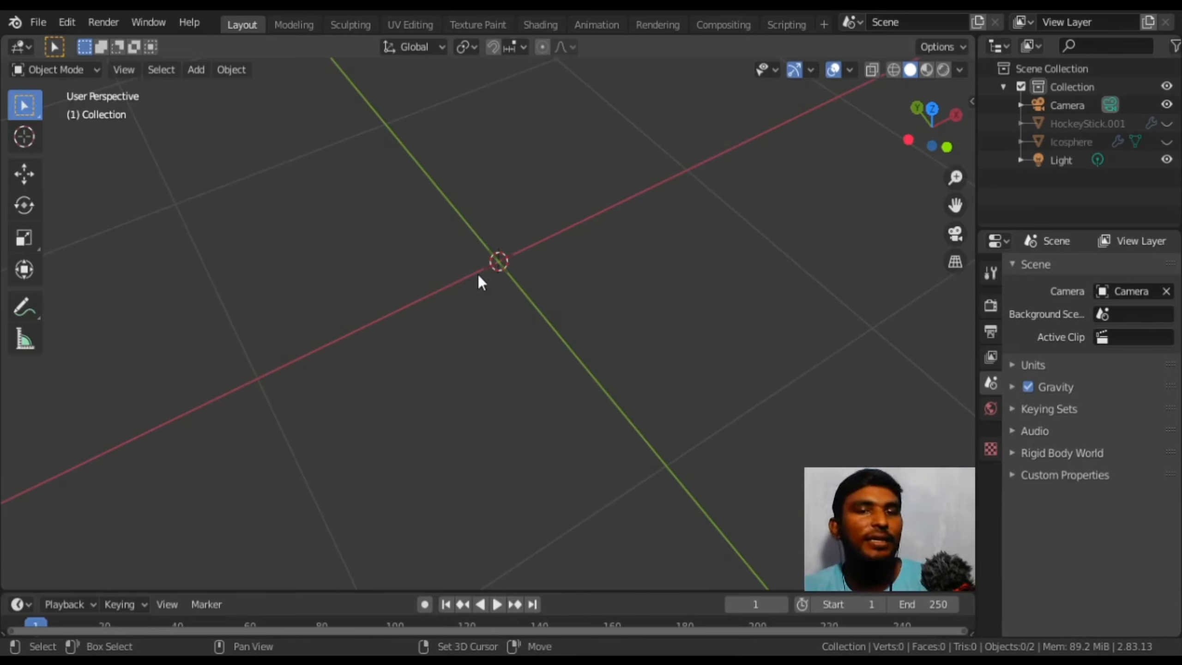
# Add an ico sphere with 4 subdivisions and a 1 m radius at the world origin
pyautogui.hotkey('shift', 'a')
pyautogui.moveTo(478, 274)
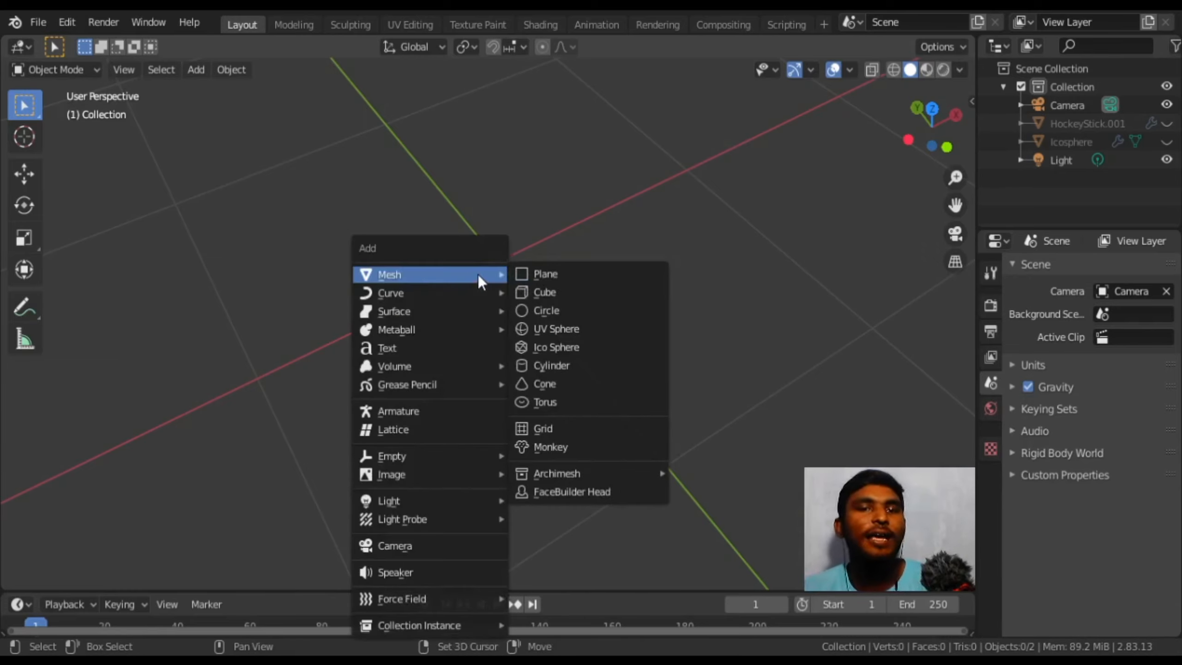
pyautogui.click(581, 349)
pyautogui.scroll(-2, 473, 272)
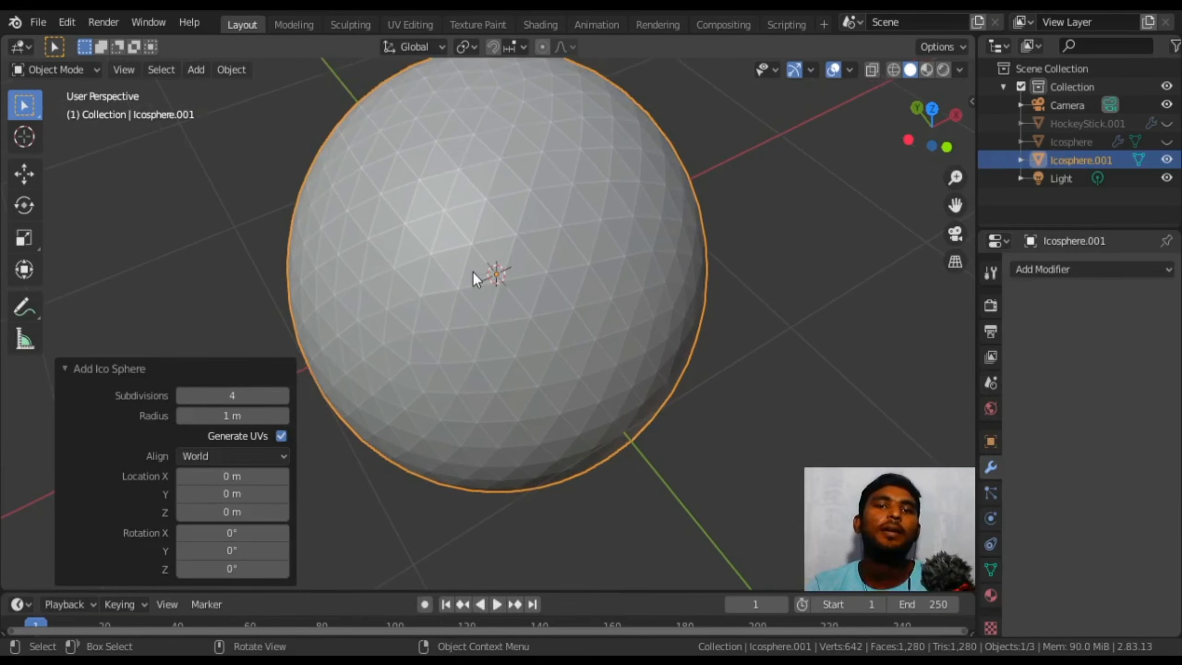
pyautogui.click(218, 372)
pyautogui.scroll(-2, 396, 349)
pyautogui.keyDown('shift'); pyautogui.moveTo(441, 323); pyautogui.dragTo(488, 362, button='middle'); pyautogui.keyUp('shift')
pyautogui.scroll(-2, 477, 383)
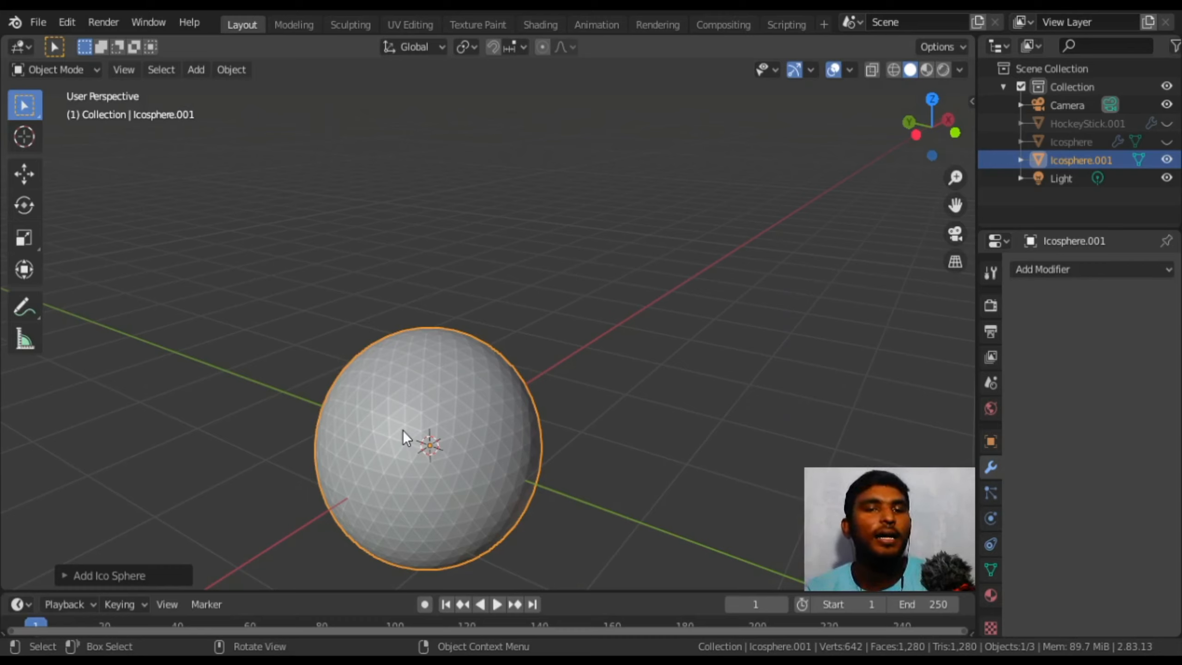
pyautogui.moveTo(402, 430); pyautogui.dragTo(471, 410, button='middle')
pyautogui.scroll(1, 471, 410)
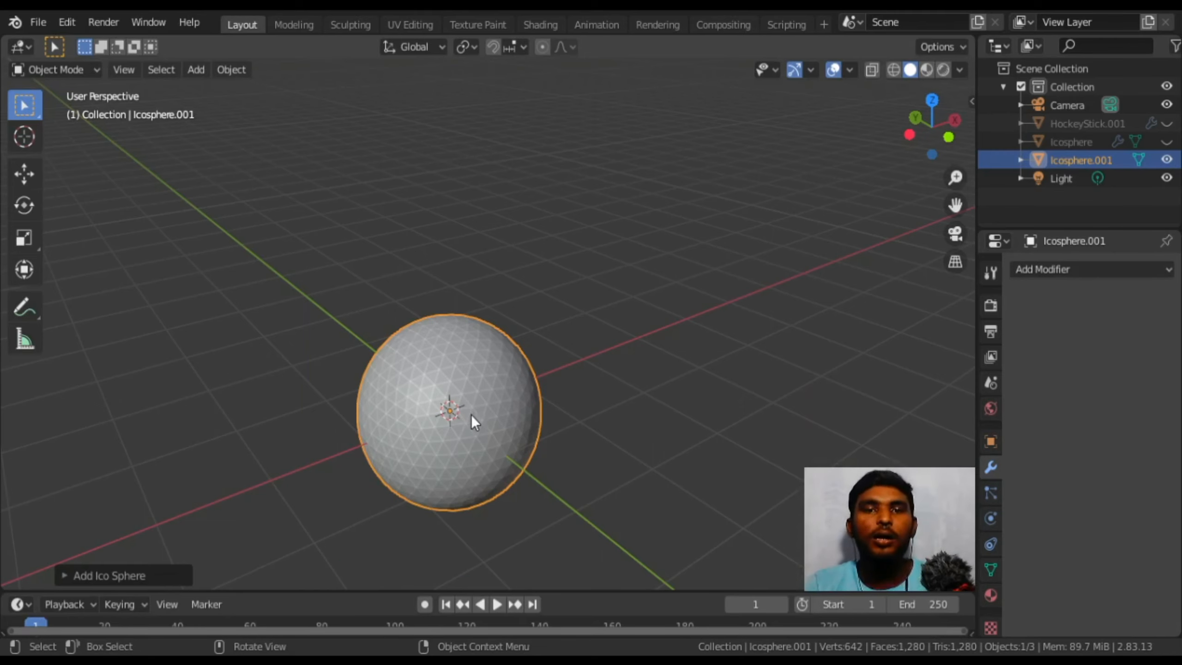
# Inspect the ico sphere's triangular faces in Edit Mode, clear the face selection and return to Object Mode
pyautogui.press('Tab')
pyautogui.scroll(3, 473, 450)
pyautogui.moveTo(479, 454); pyautogui.dragTo(438, 409, button='middle')
pyautogui.scroll(2, 438, 409)
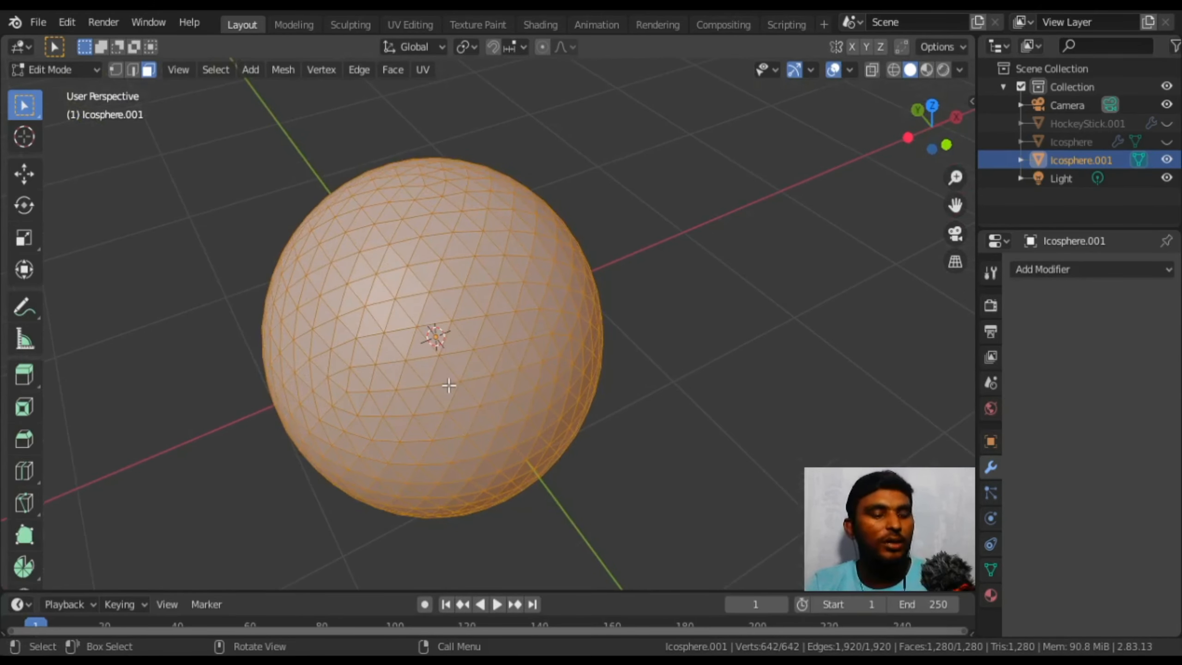
pyautogui.press('Tab')
pyautogui.scroll(4, 469, 371)
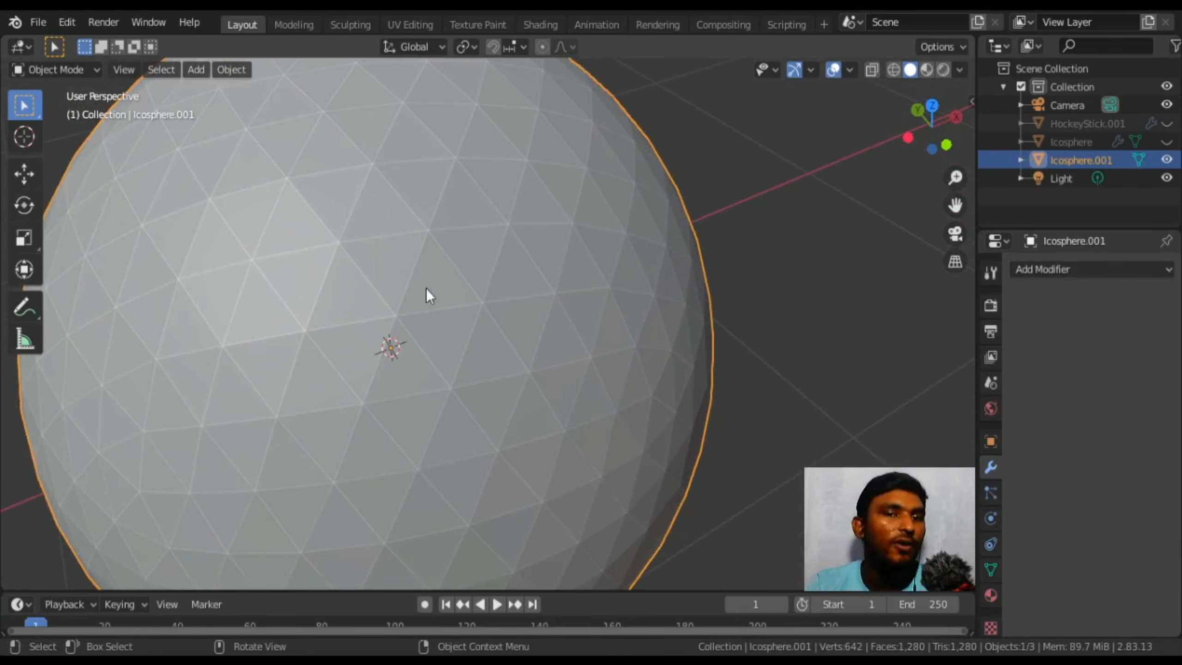
pyautogui.press('Tab')
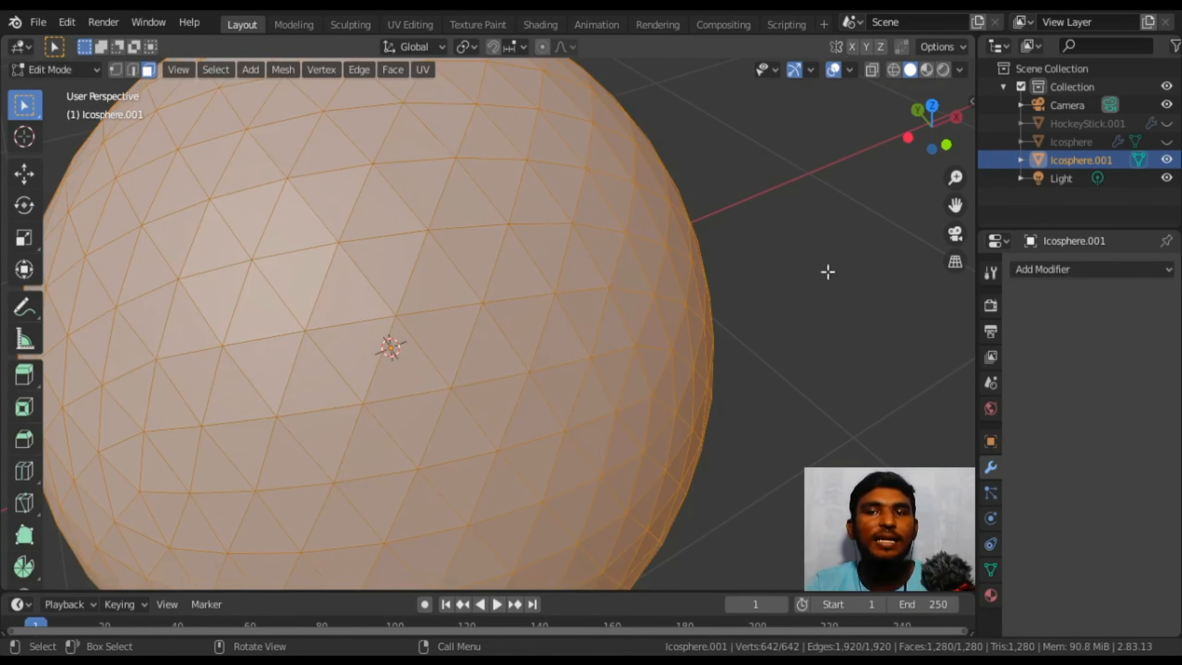
pyautogui.click(1047, 270)
pyautogui.click(712, 222)
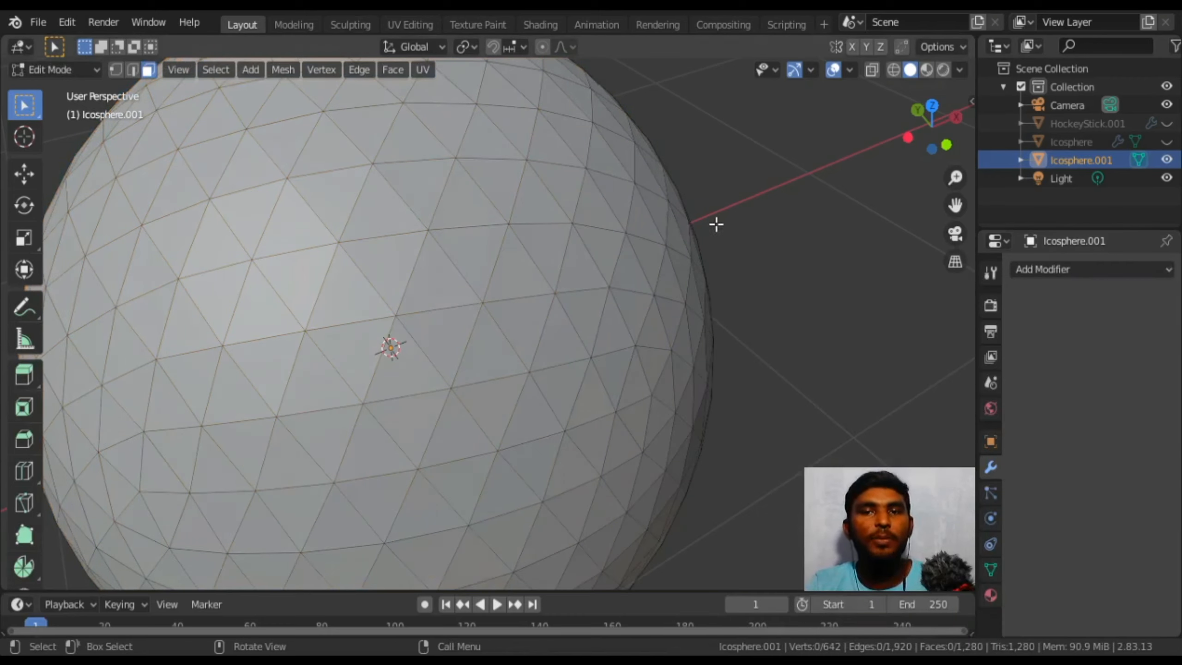
pyautogui.press('Tab')
# Add a Catmull-Clark Subdivision Surface modifier with viewport level 1 to the ico sphere and apply it
pyautogui.click(1025, 272)
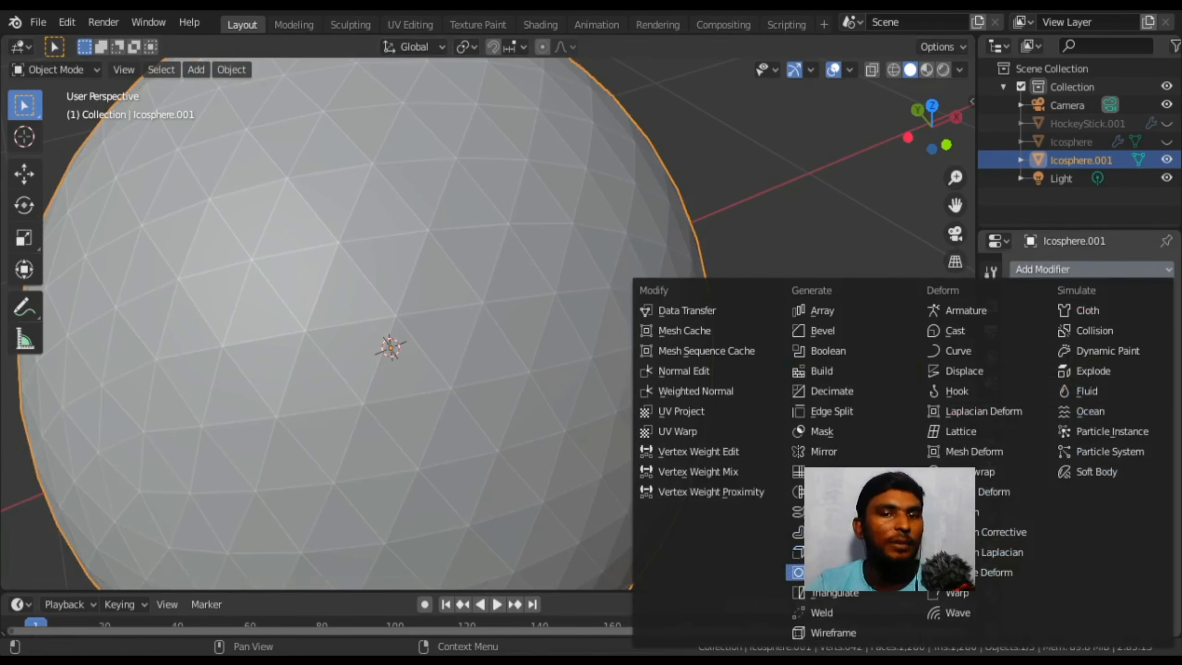
pyautogui.click(814, 572)
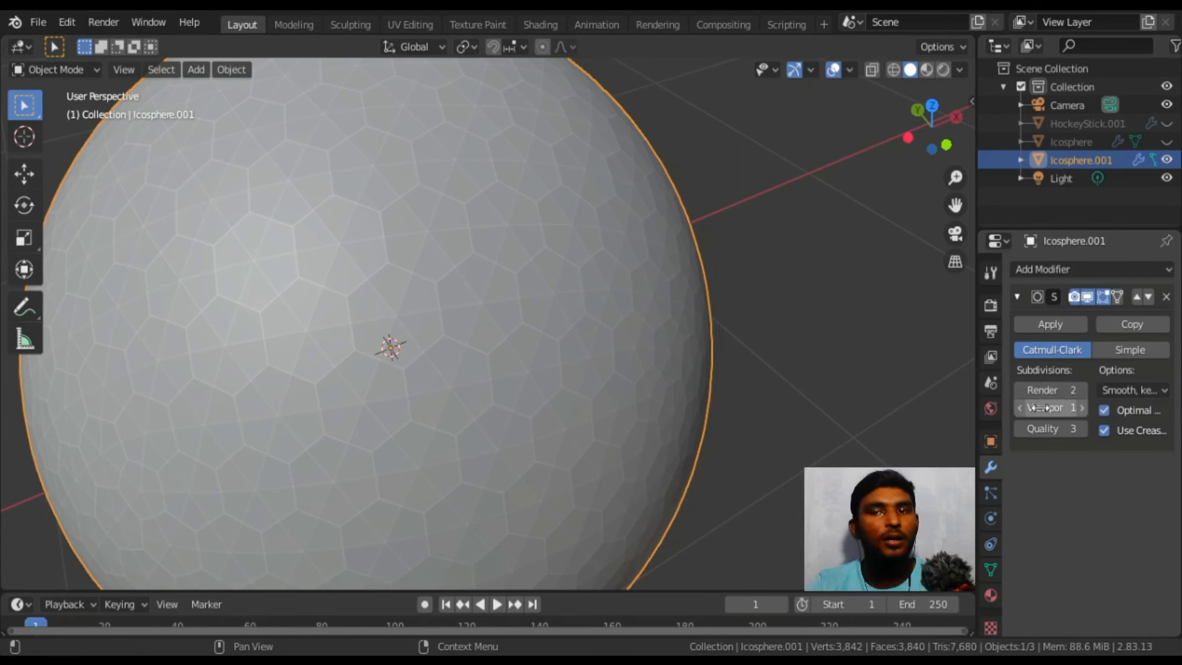
pyautogui.click(1049, 317)
pyautogui.scroll(-2, 507, 390)
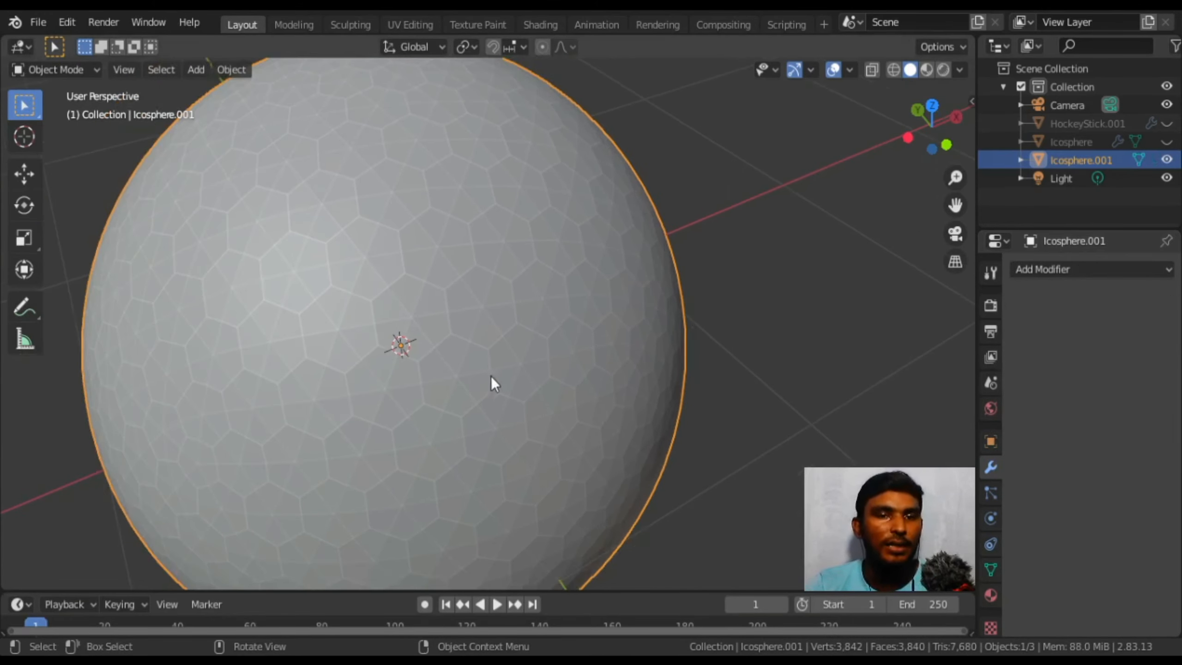
# Enter Edit Mode on the subdivided ico sphere, select single faces around one vertex and switch to vertex selection
pyautogui.press('Tab')
pyautogui.scroll(4, 483, 369)
pyautogui.scroll(1, 414, 324)
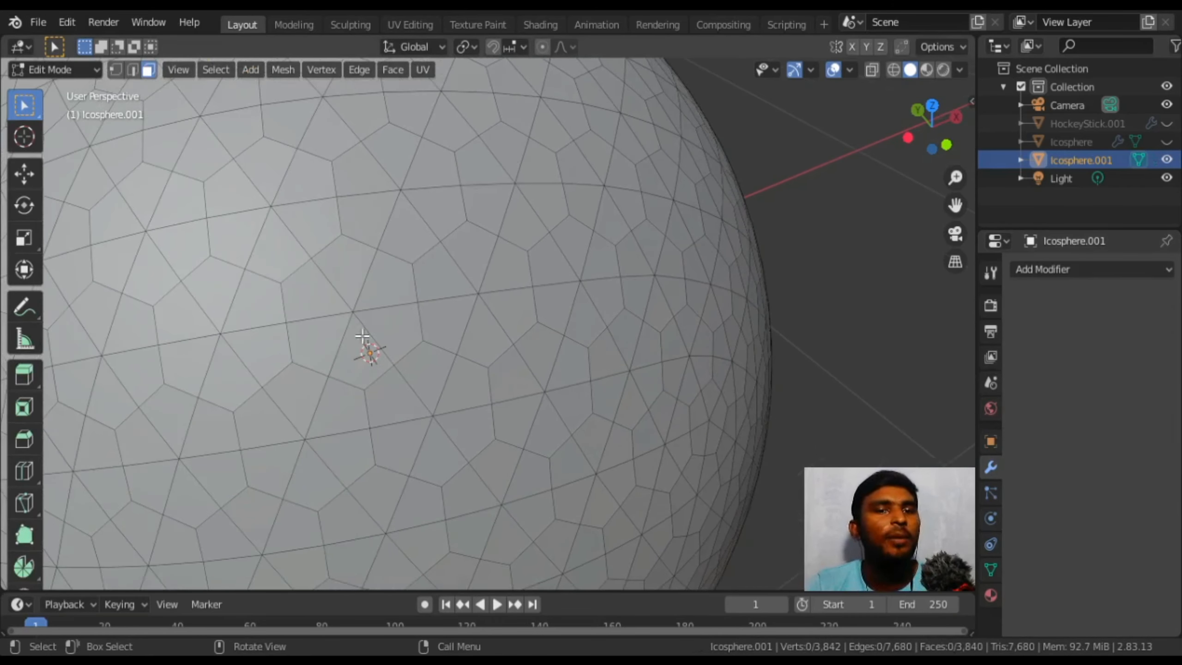
pyautogui.click(364, 345)
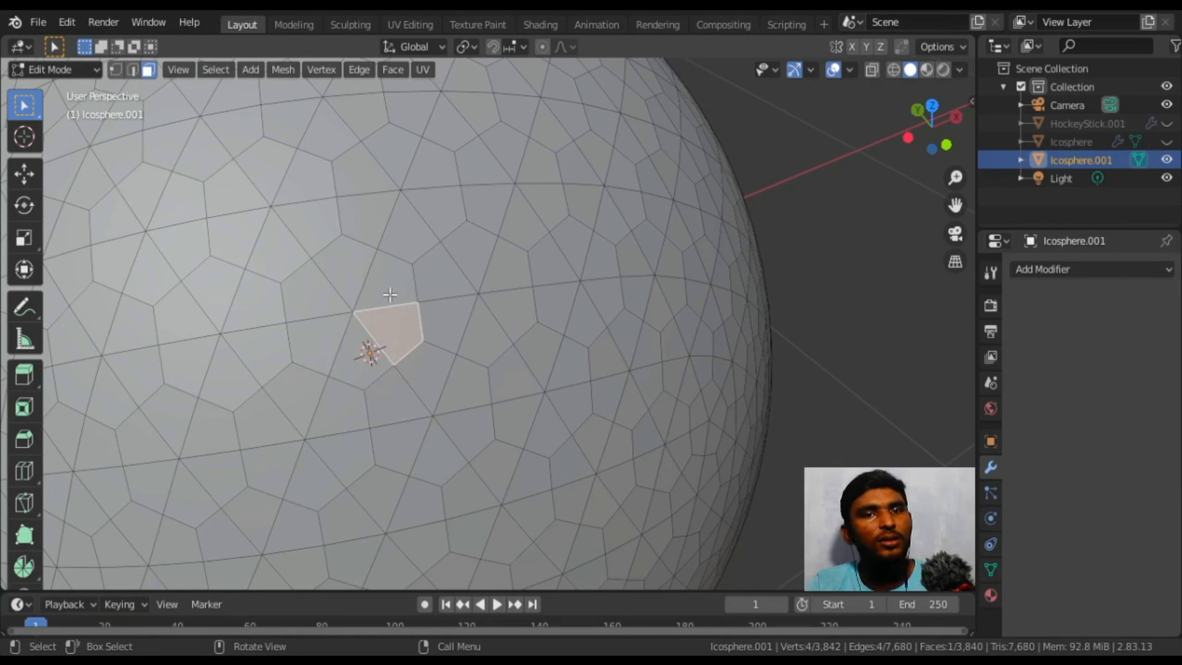
pyautogui.click(321, 283)
pyautogui.click(269, 352)
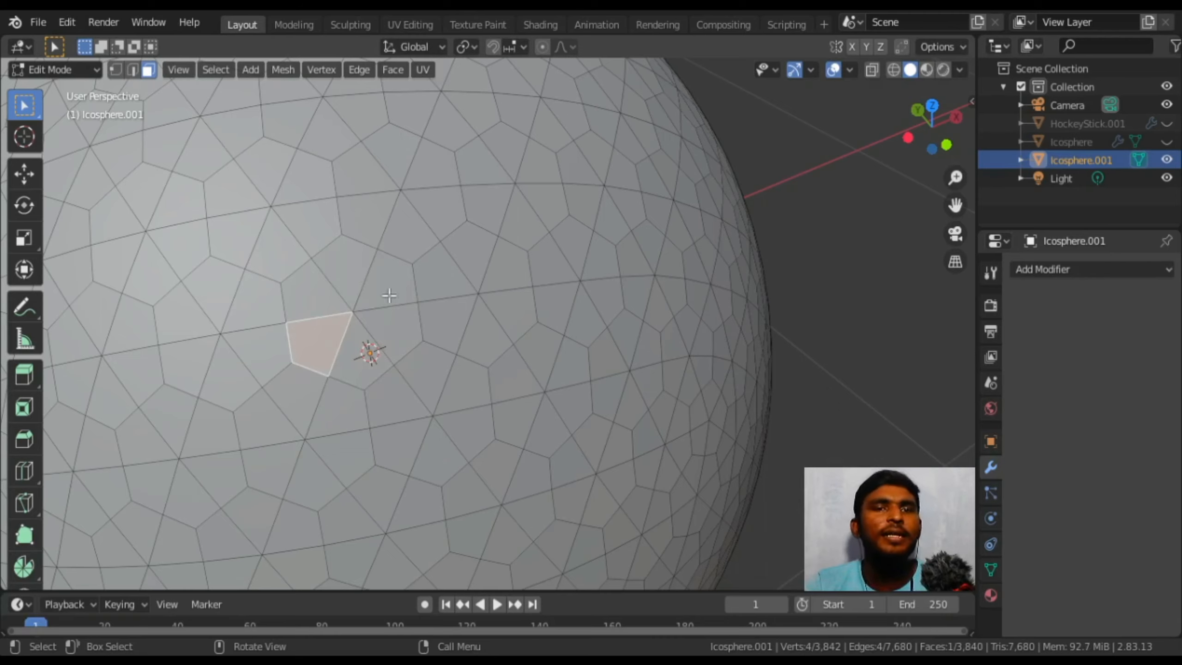
pyautogui.press('1')
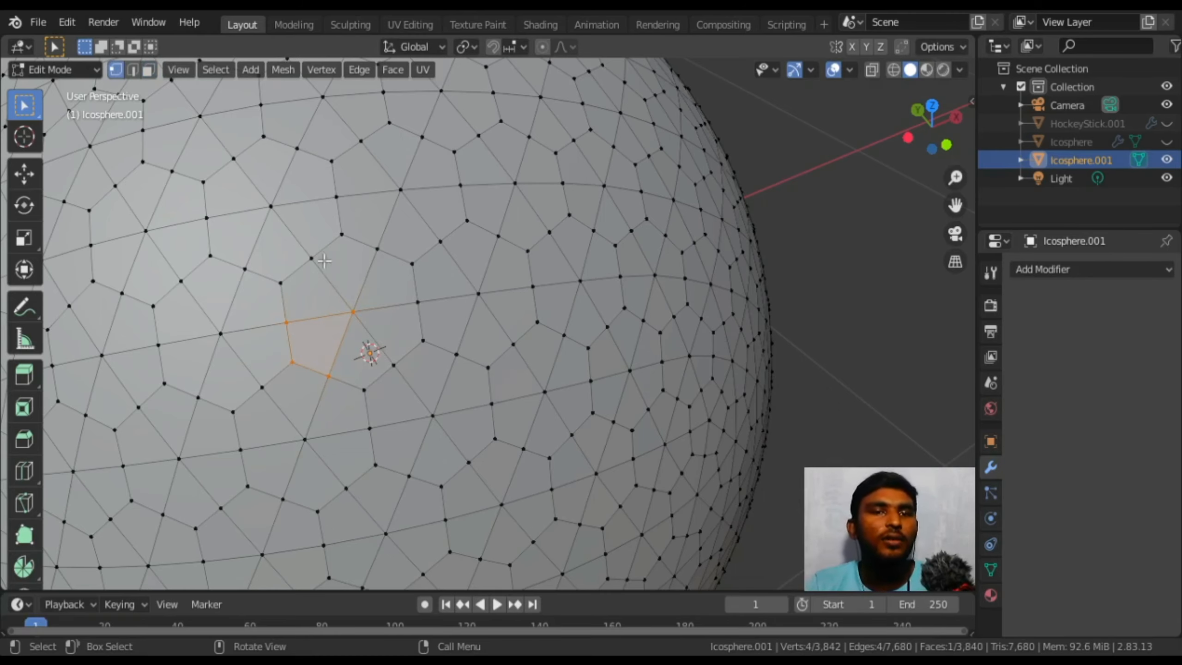
# Select a single vertex where six edges meet near the middle of the visible sphere surface
pyautogui.click(378, 312)
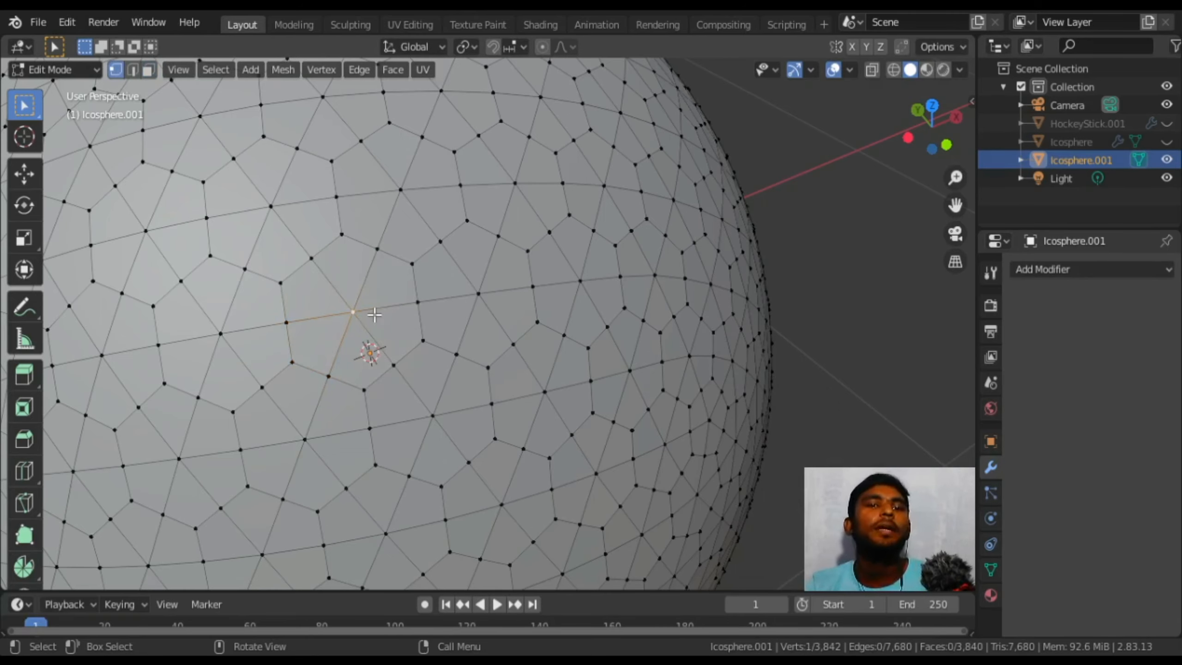
pyautogui.scroll(-5, 374, 315)
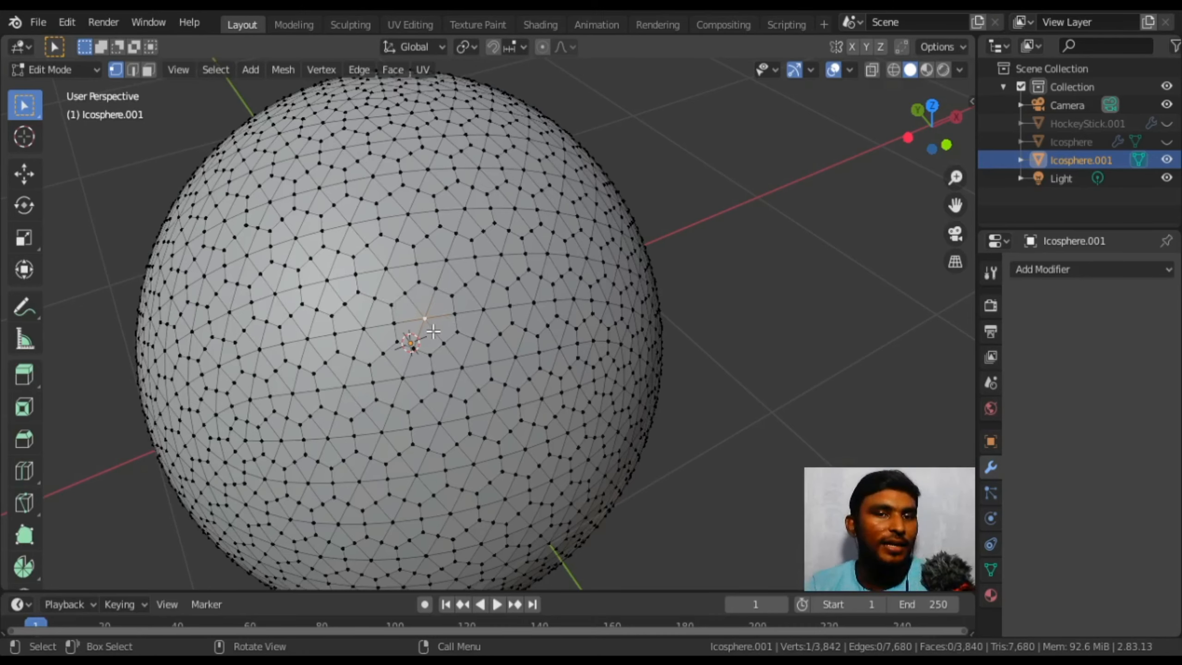
pyautogui.scroll(4, 433, 331)
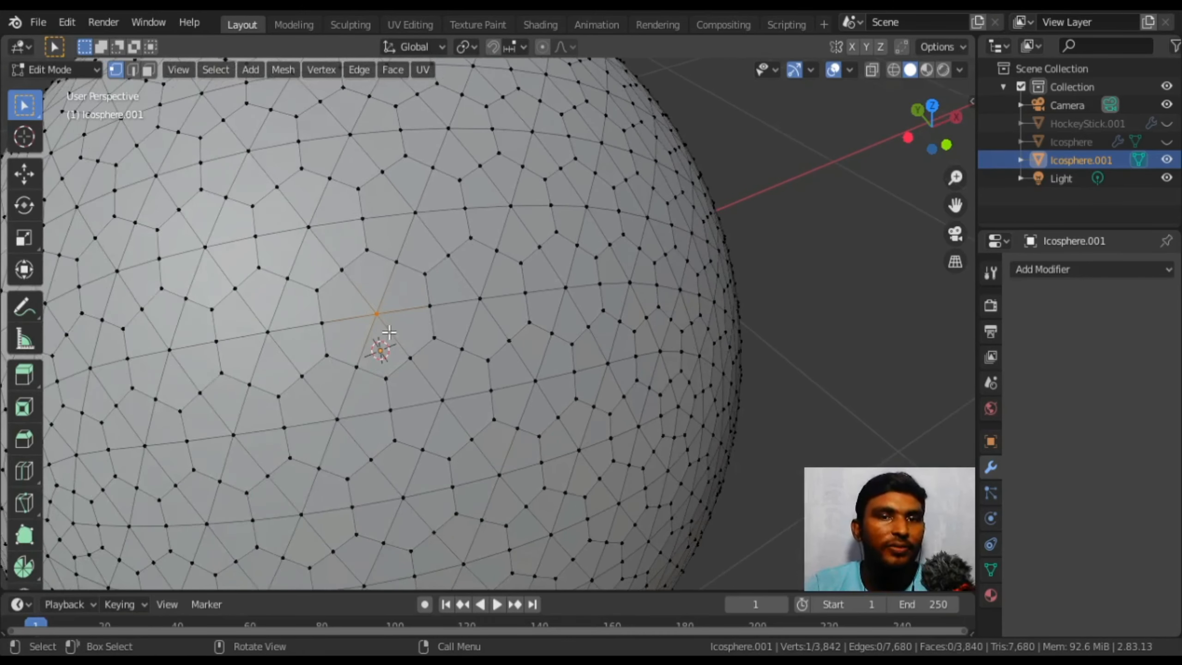
pyautogui.click(586, 206)
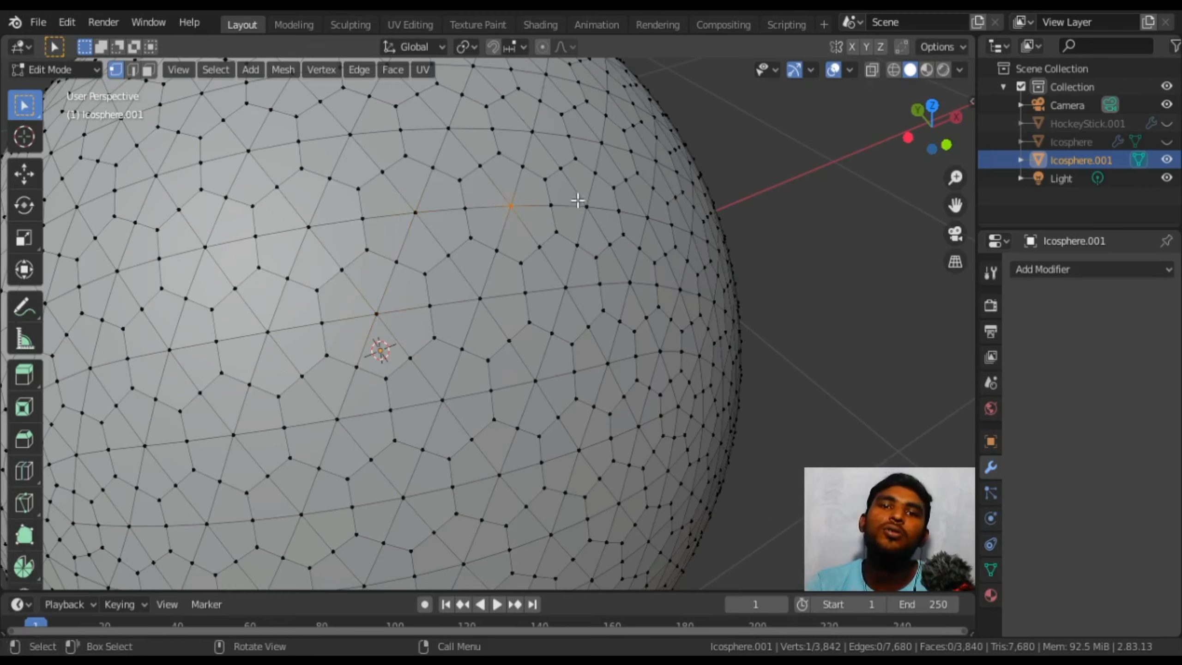
pyautogui.click(649, 218)
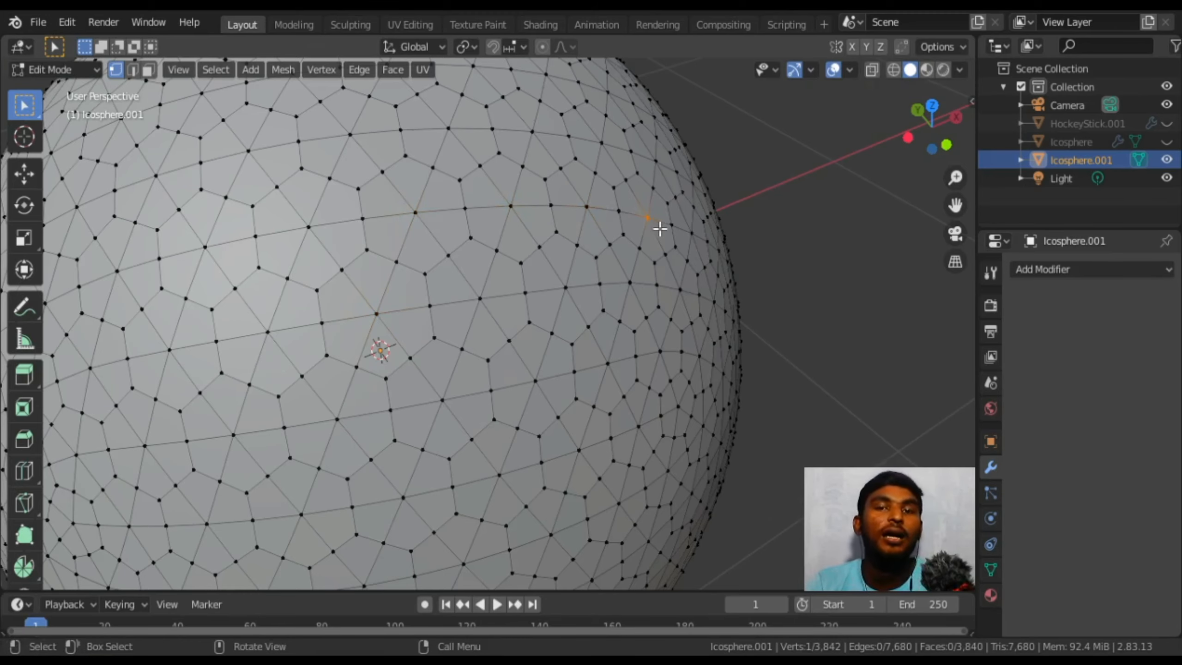
pyautogui.scroll(-1, 656, 229)
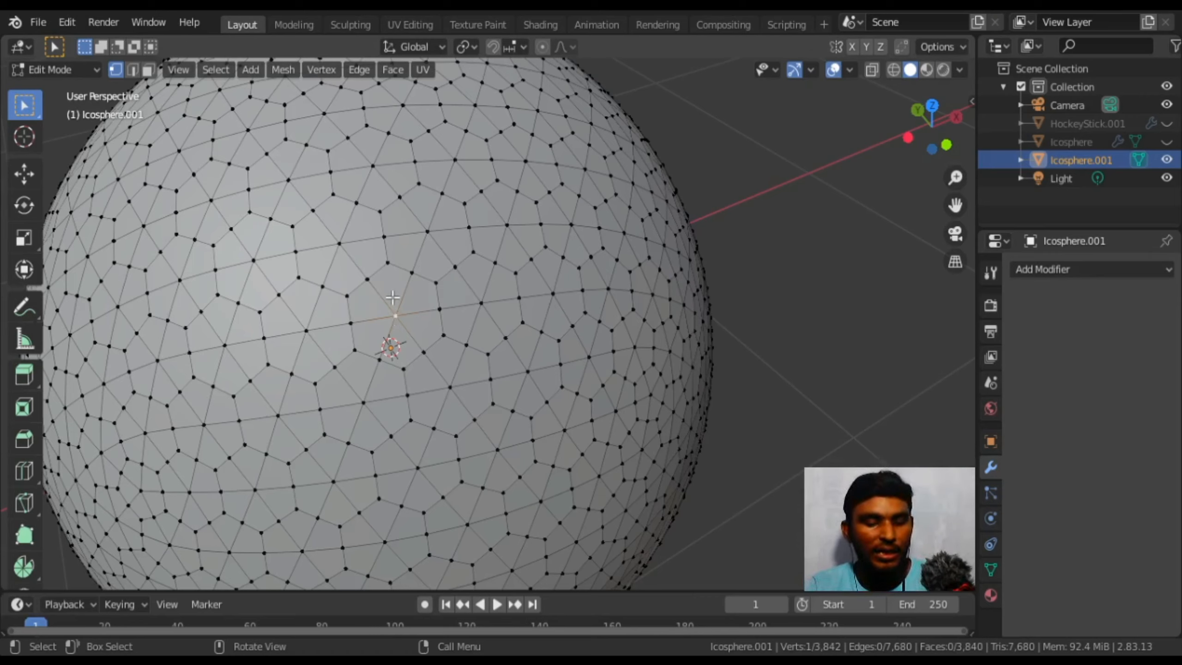
pyautogui.hotkey('shift', 'g')
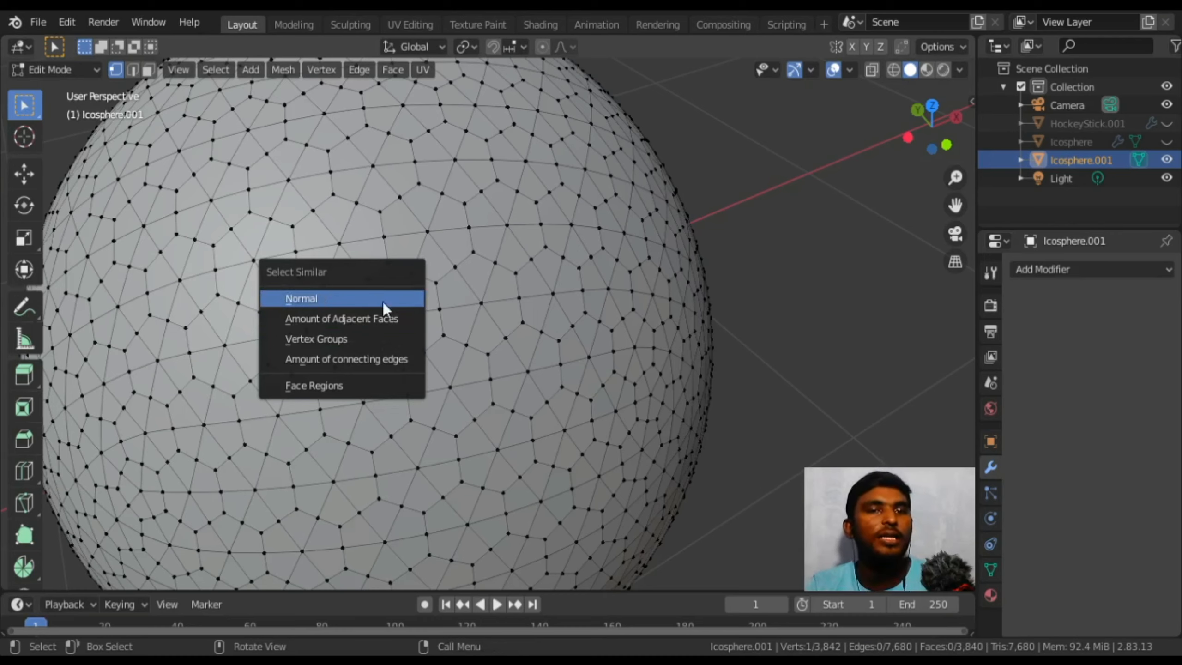
pyautogui.click(218, 68)
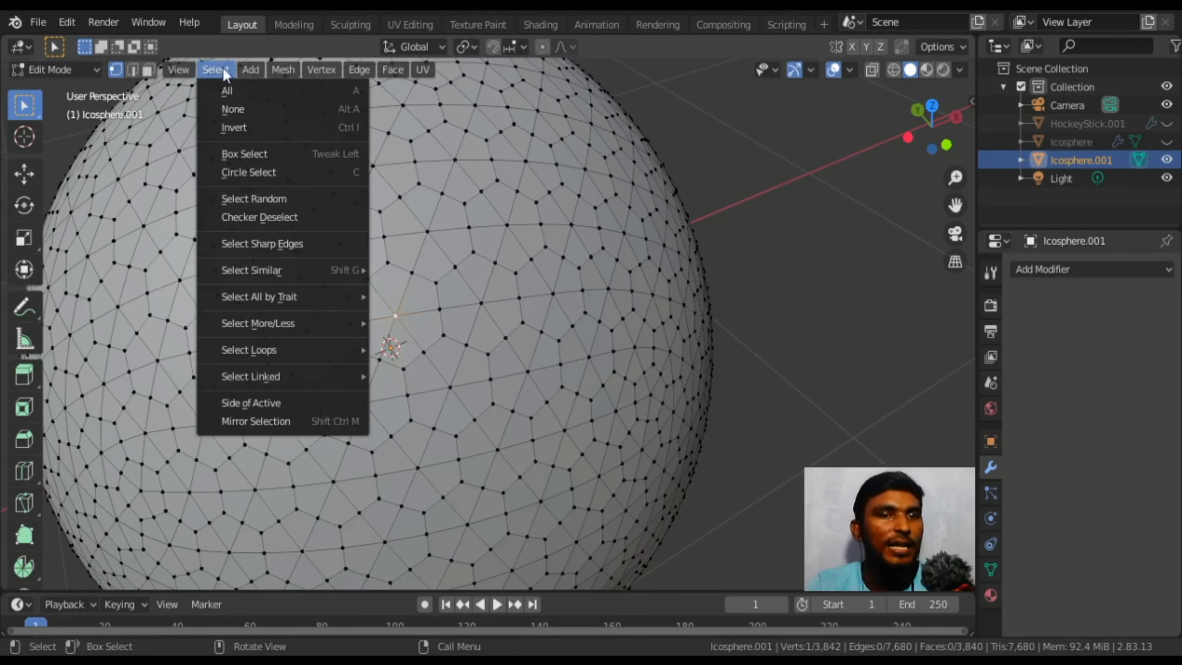
pyautogui.click(280, 247)
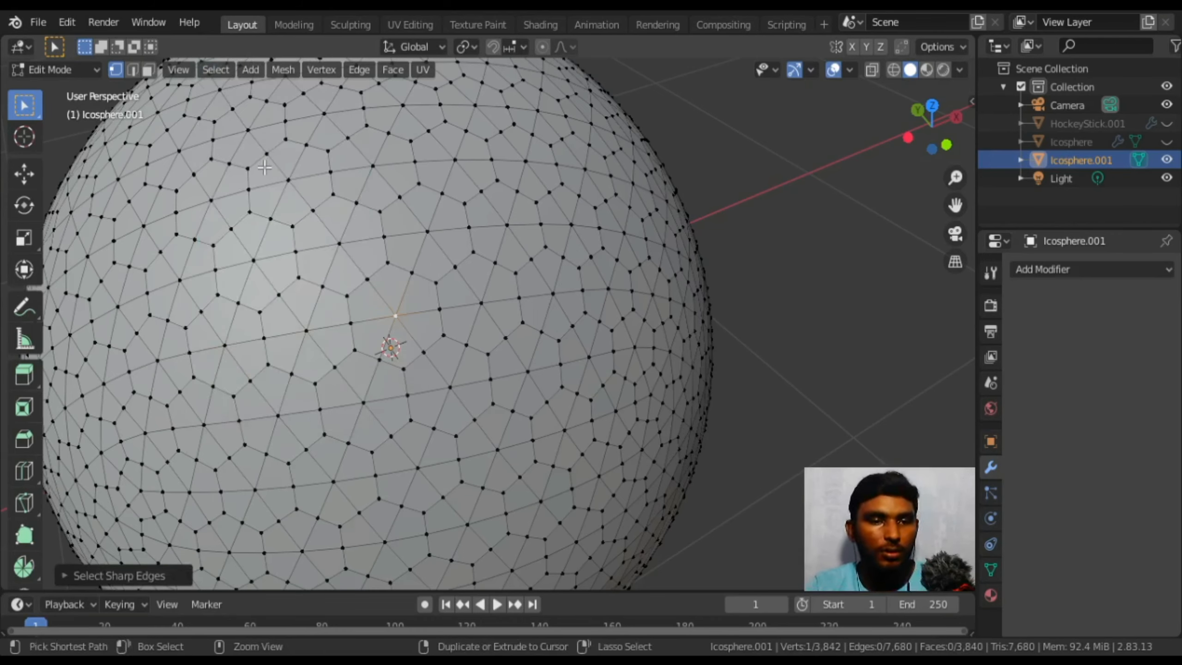
pyautogui.hotkey('ctrl', 'z')
# Select all vertices similar to the six-edge vertex by Amount of connecting edges and dissolve these vertices
pyautogui.click(217, 70)
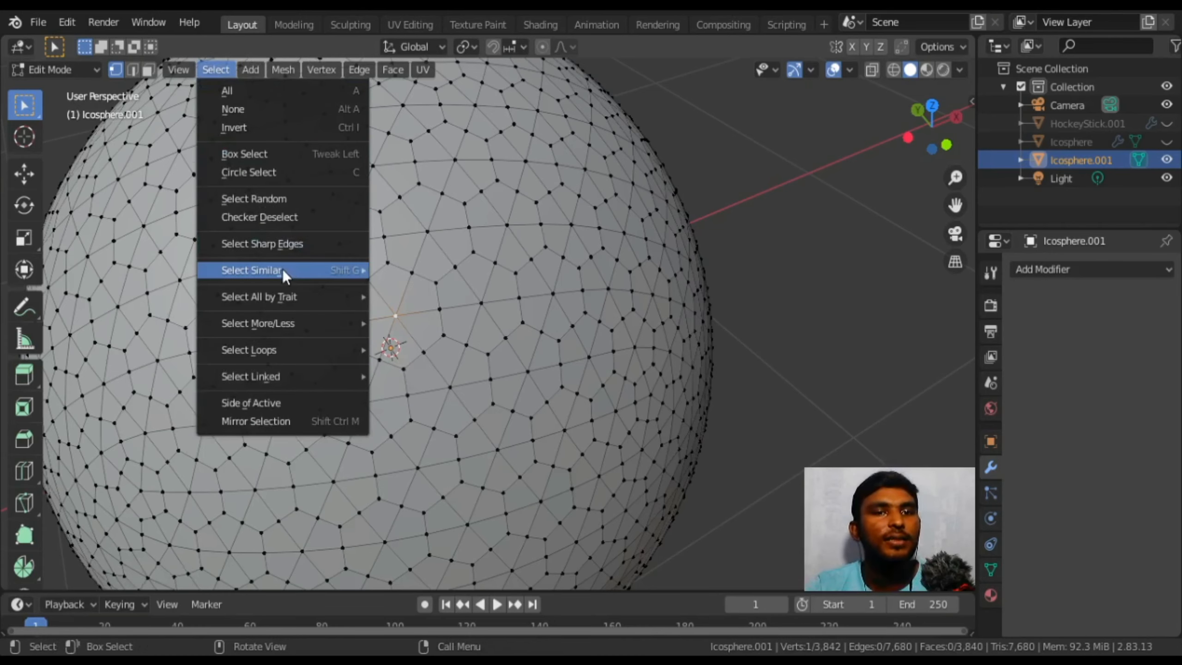
pyautogui.moveTo(283, 269)
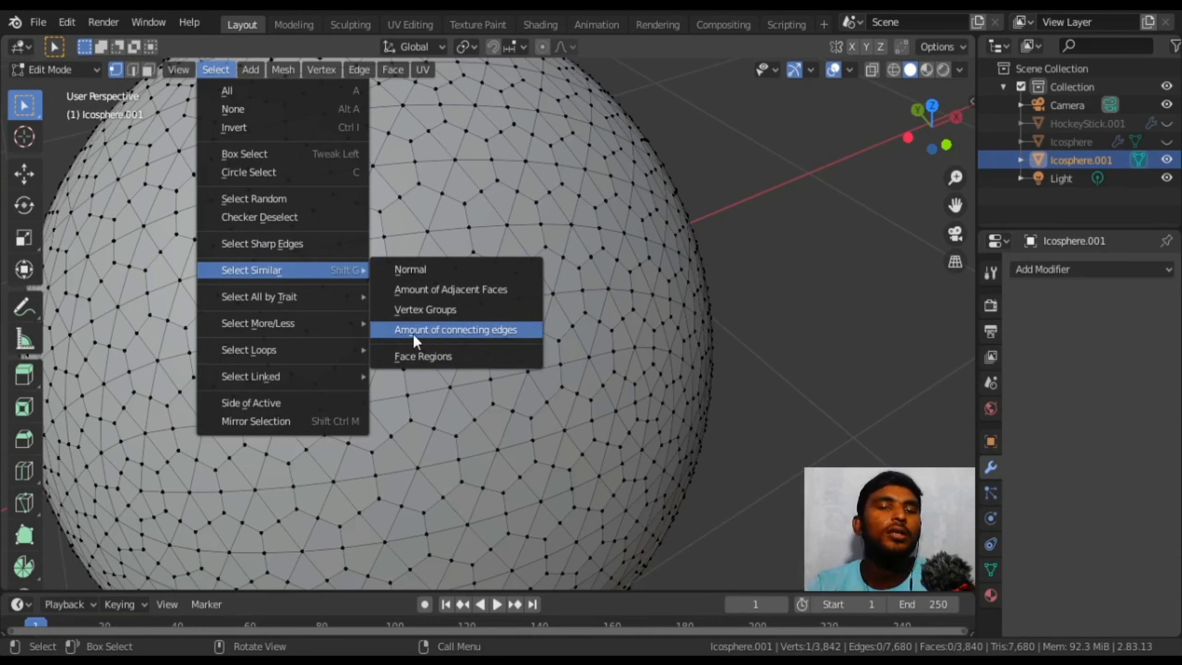
pyautogui.click(486, 331)
pyautogui.moveTo(397, 319); pyautogui.dragTo(401, 270, button='middle')
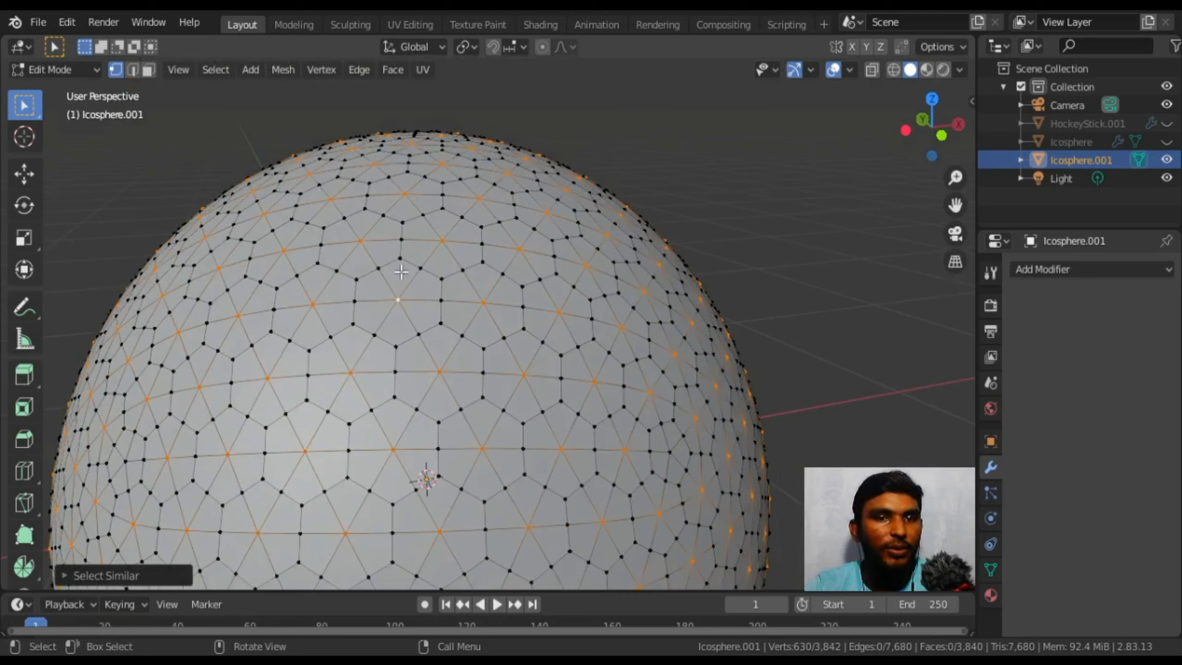
pyautogui.press('x')
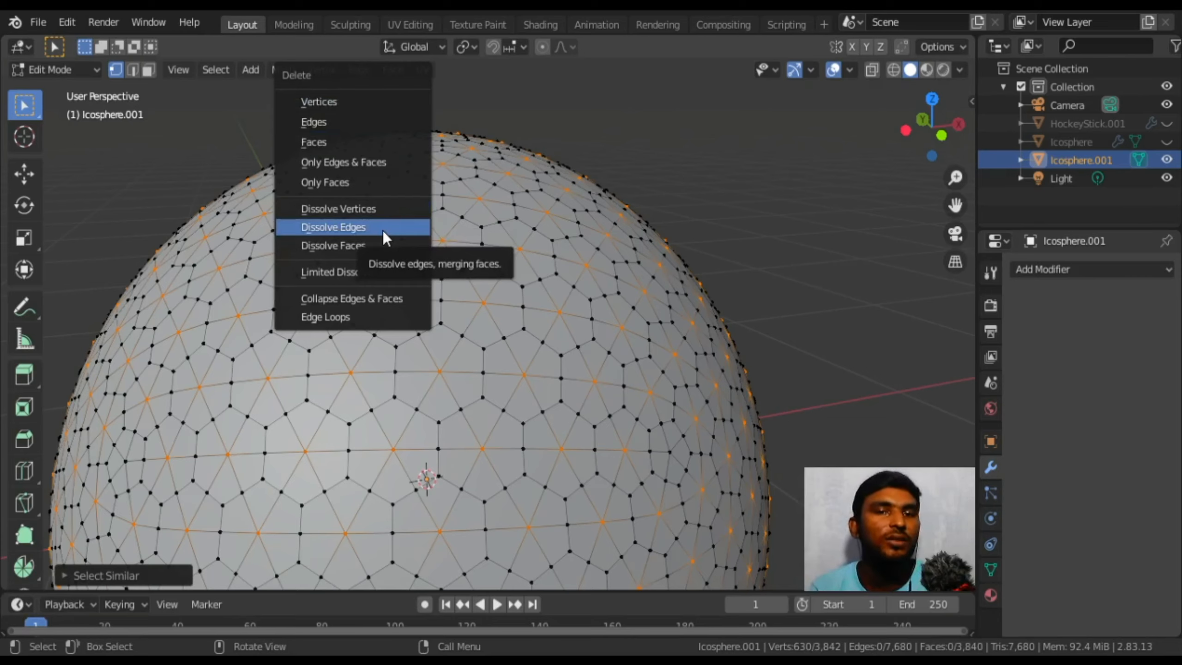
pyautogui.click(381, 207)
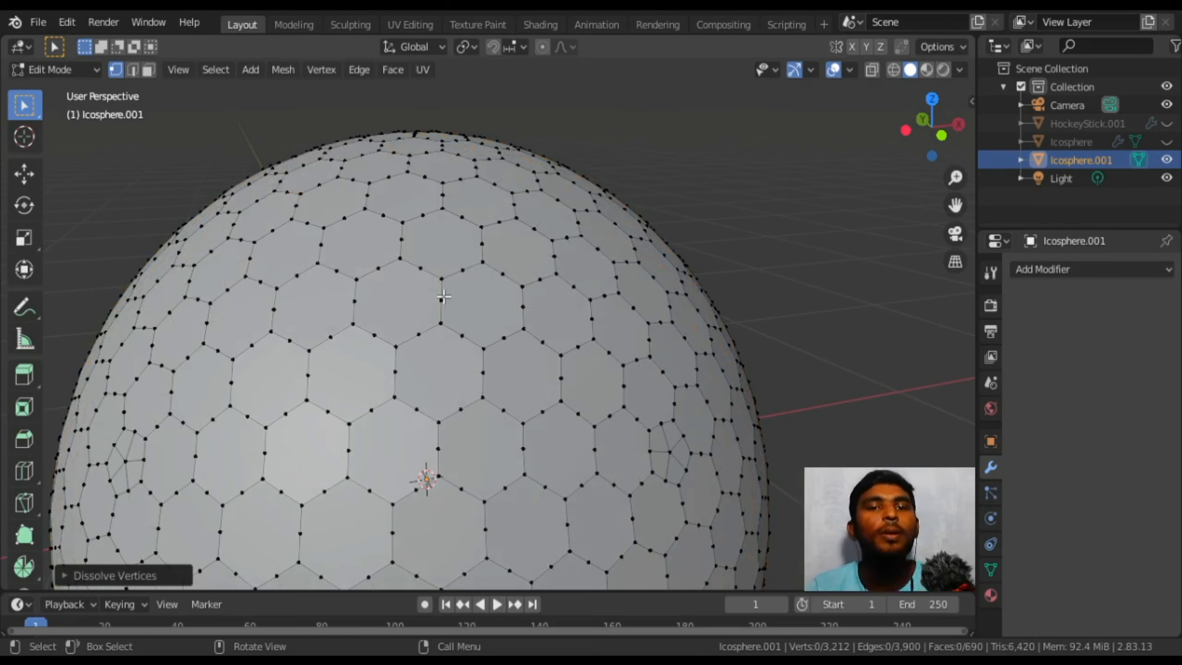
# Select the centre vertex of a divided pentagon and all similar ones by Amount of connecting edges, and dissolve these vertices
pyautogui.moveTo(459, 337); pyautogui.dragTo(503, 366, button='middle')
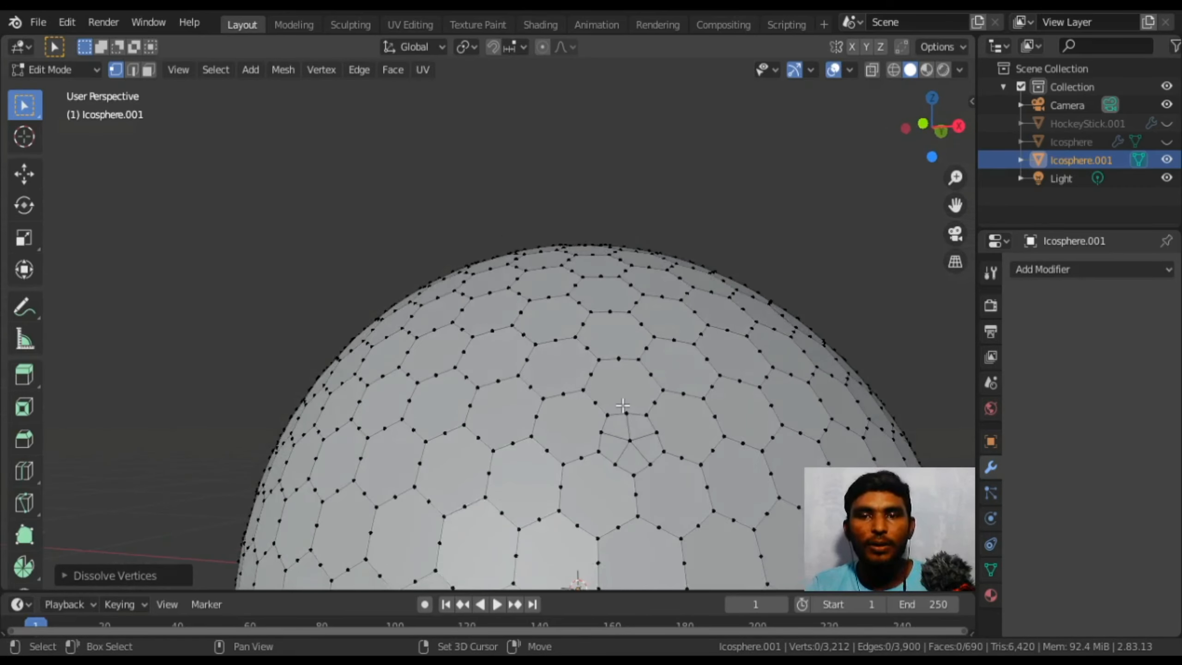
pyautogui.scroll(2, 503, 366)
pyautogui.click(469, 368)
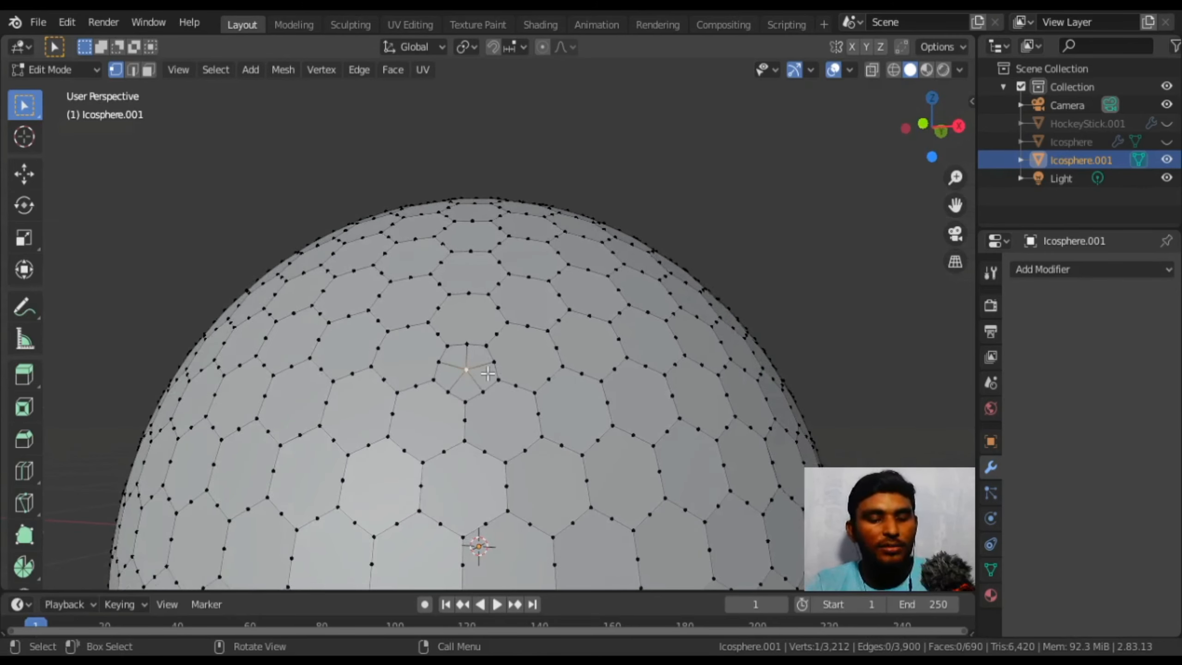
pyautogui.hotkey('shift', 'g')
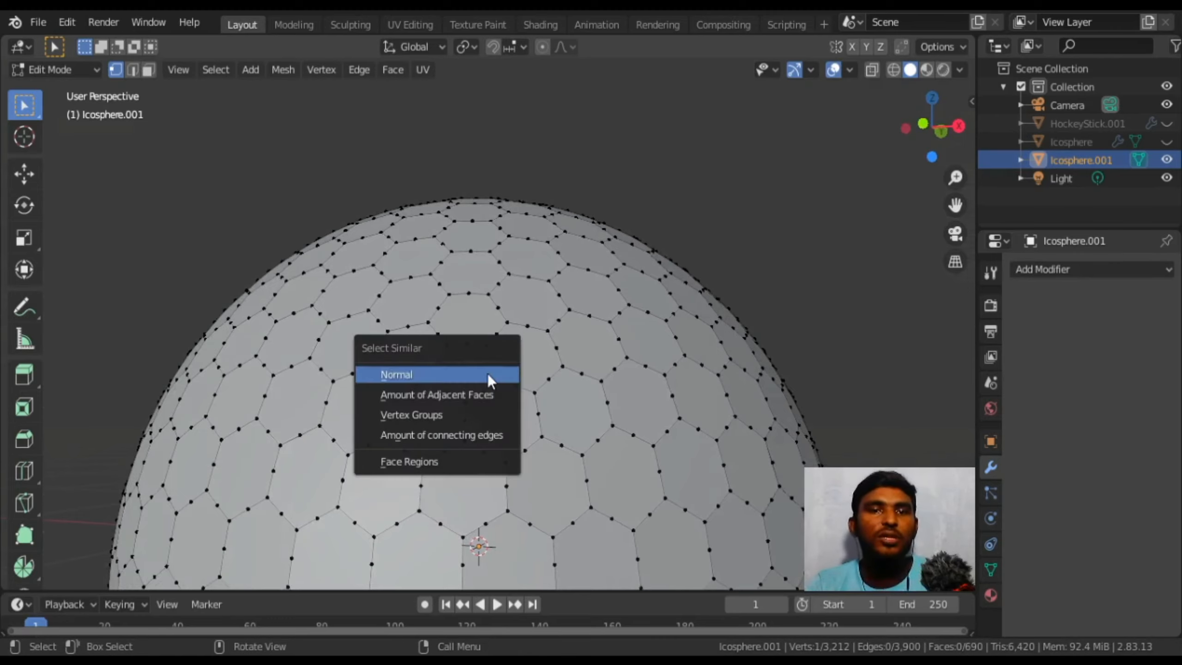
pyautogui.click(470, 431)
pyautogui.scroll(-3, 470, 431)
pyautogui.moveTo(470, 431); pyautogui.dragTo(534, 445, button='middle')
pyautogui.press('x')
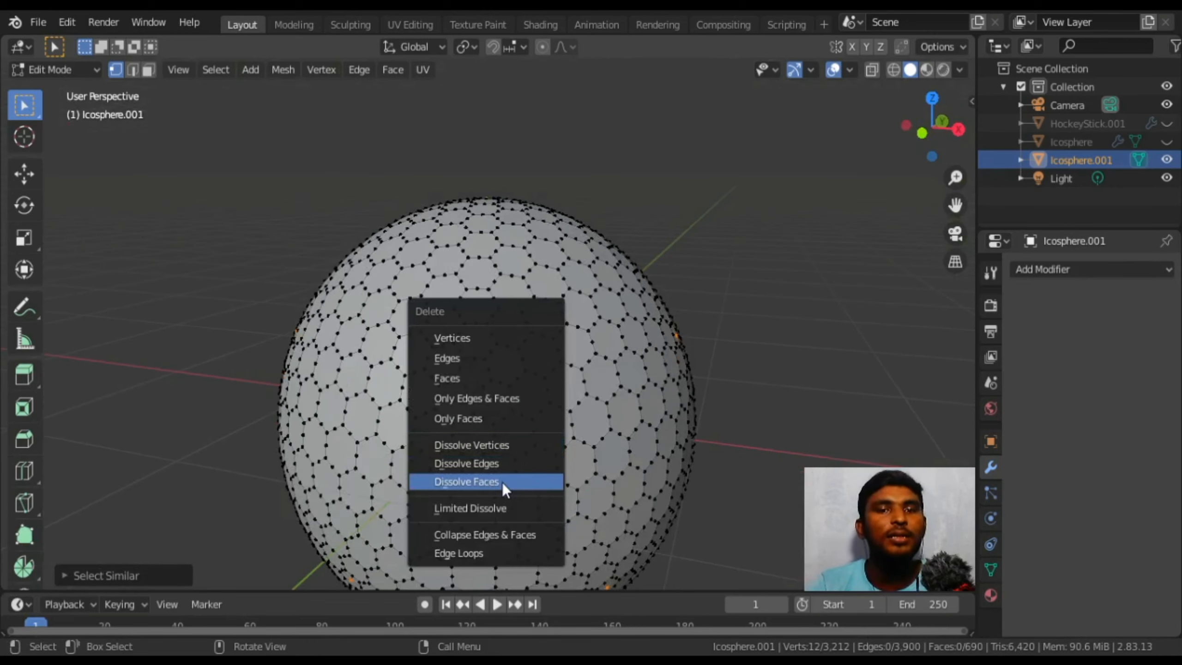
pyautogui.click(471, 444)
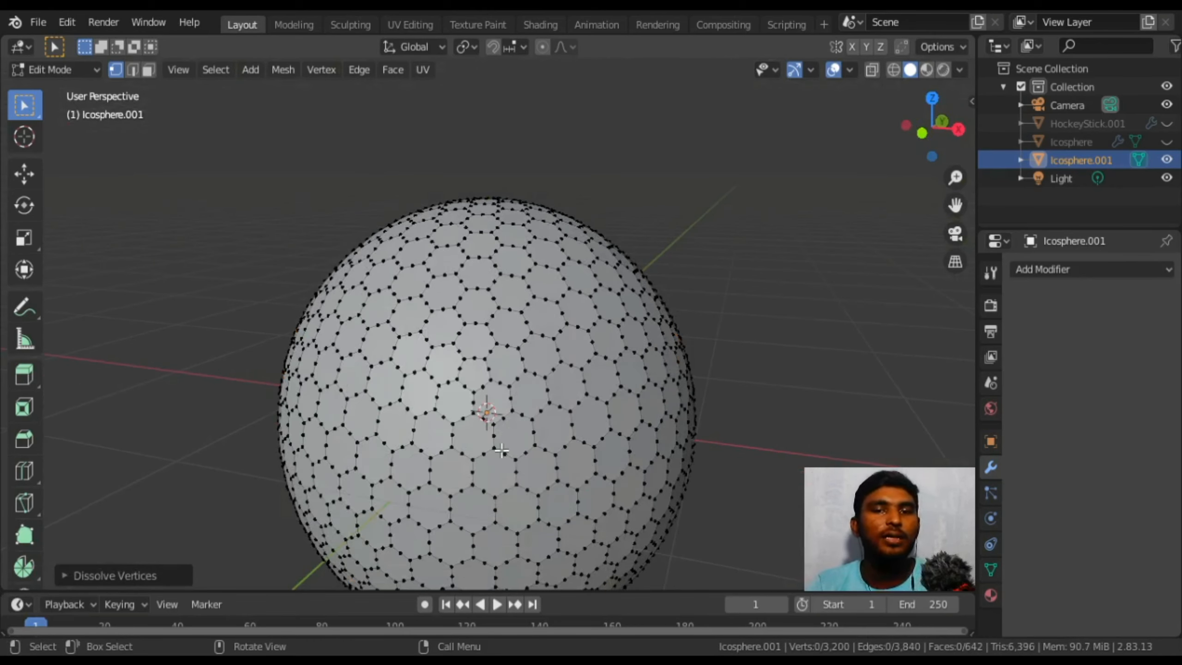
# Try a Limited Dissolve on the whole mesh and undo it
pyautogui.moveTo(536, 422)
pyautogui.mouseDown(button='middle')
pyautogui.moveTo(673, 356)
pyautogui.moveTo(506, 372)
pyautogui.moveTo(512, 436)
pyautogui.moveTo(375, 401)
pyautogui.moveTo(546, 395)
pyautogui.moveTo(524, 405)
pyautogui.mouseUp(button='middle')
pyautogui.scroll(-3, 602, 373)
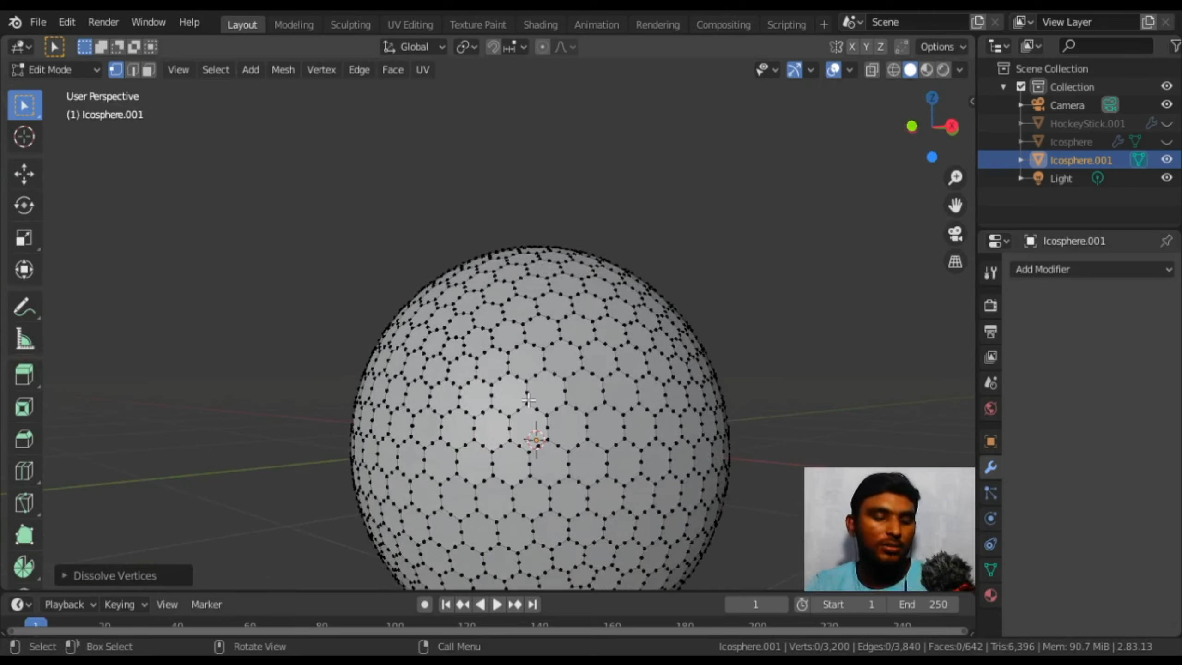
pyautogui.press('a')
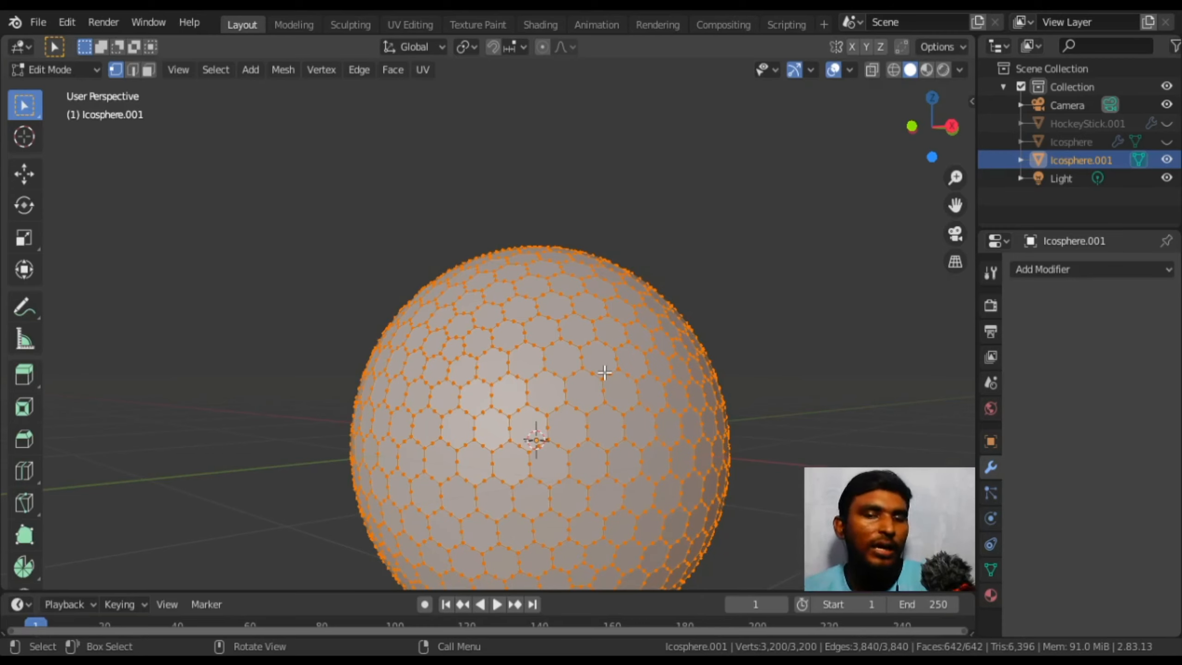
pyautogui.scroll(3, 604, 438)
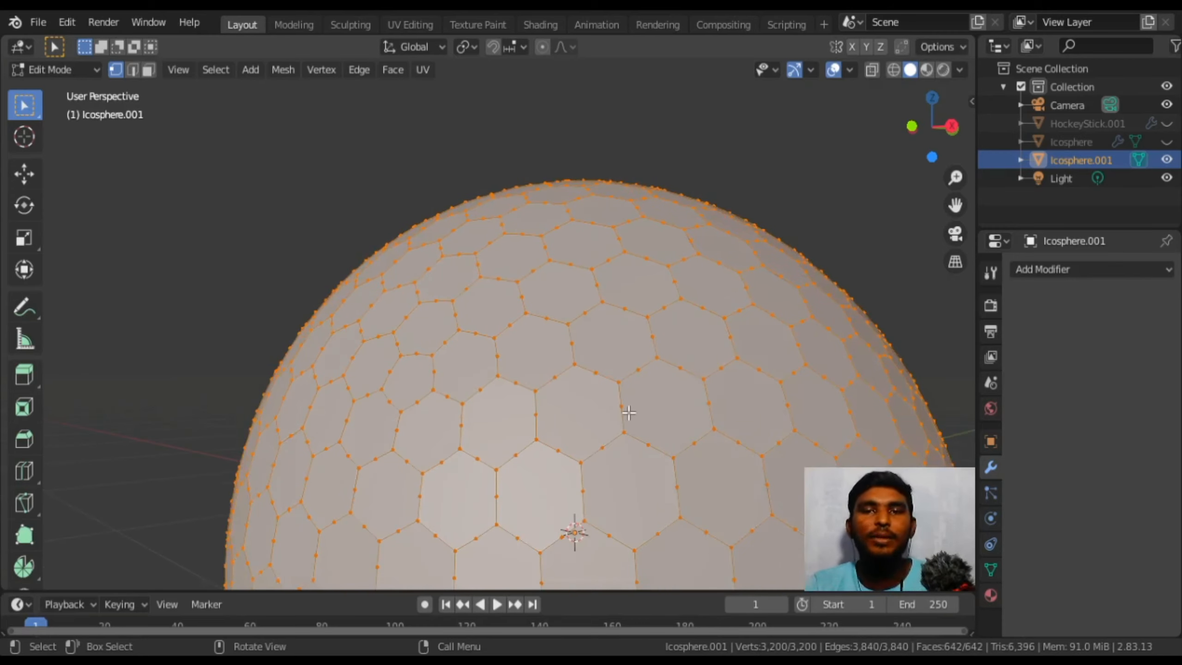
pyautogui.press('x')
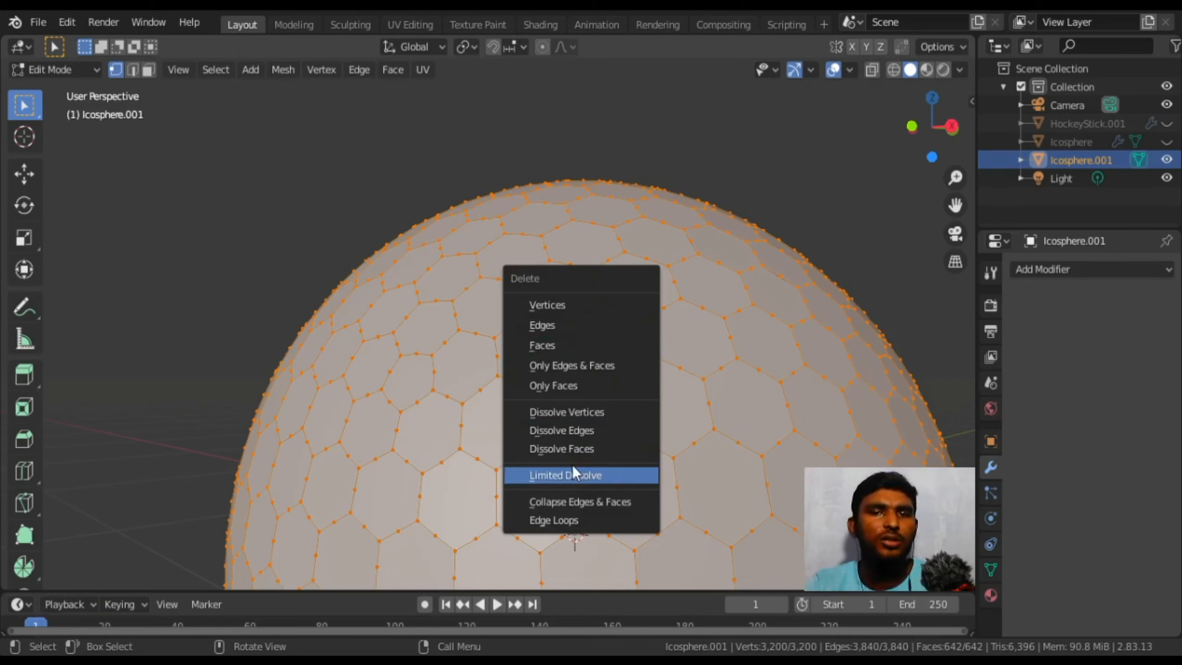
pyautogui.click(577, 473)
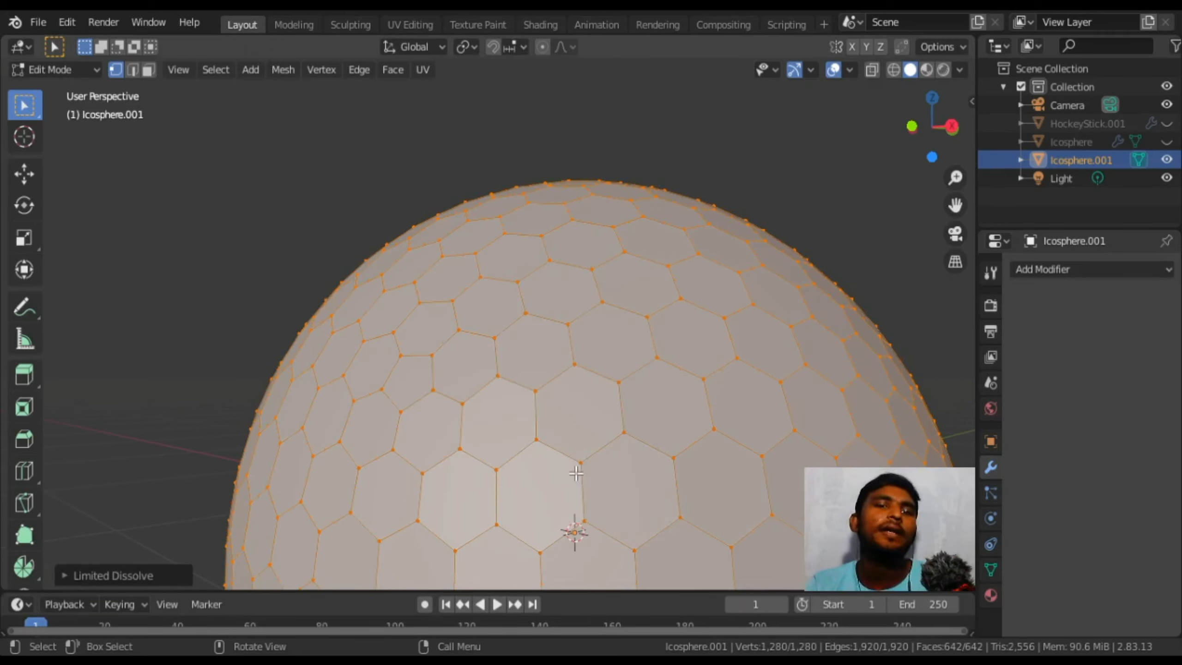
pyautogui.scroll(3, 576, 474)
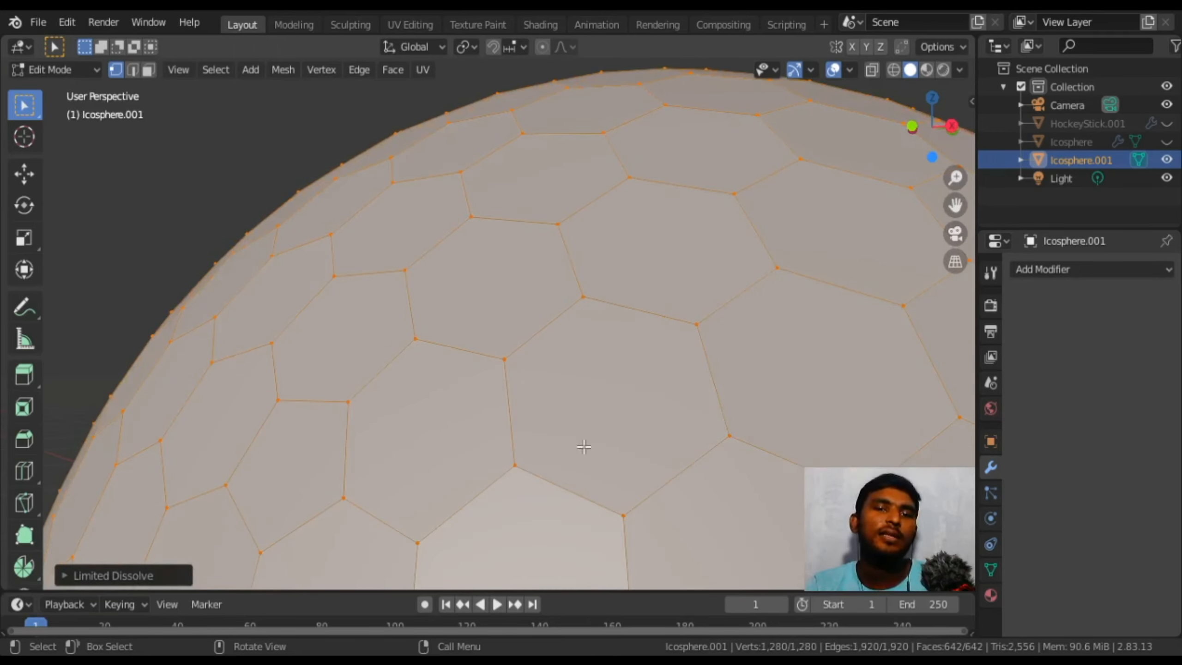
pyautogui.hotkey('ctrl', 'z')
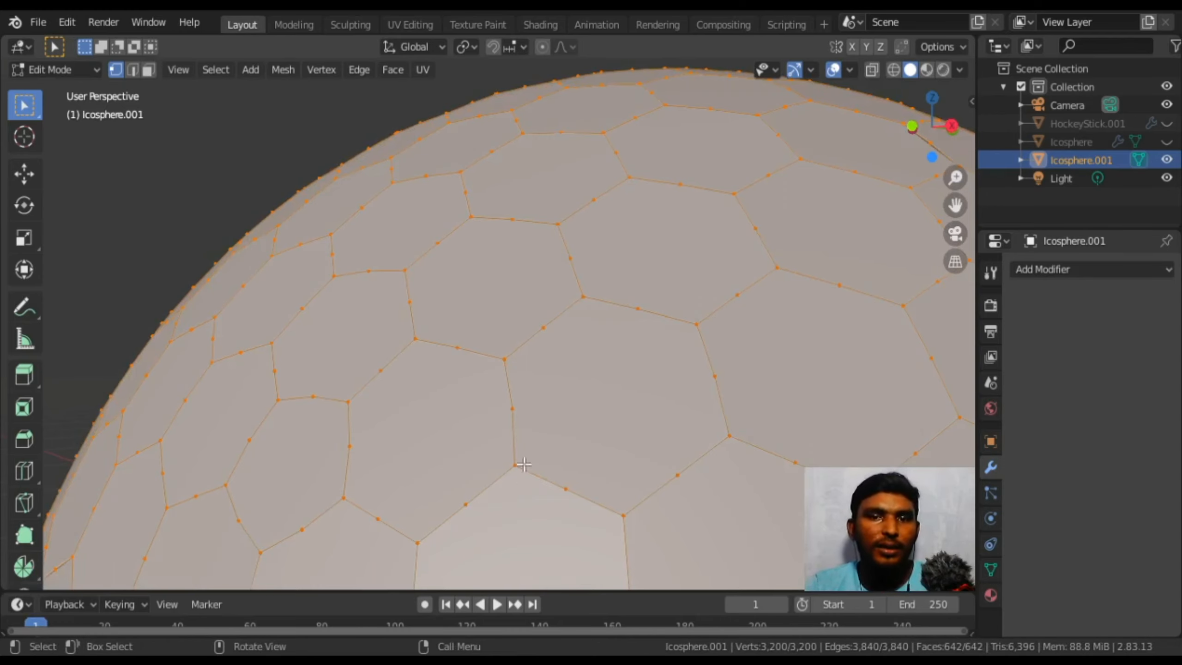
# Examine the extra vertex in the middle of a hexagon edge by selecting it and the edge's end vertex
pyautogui.click(505, 360)
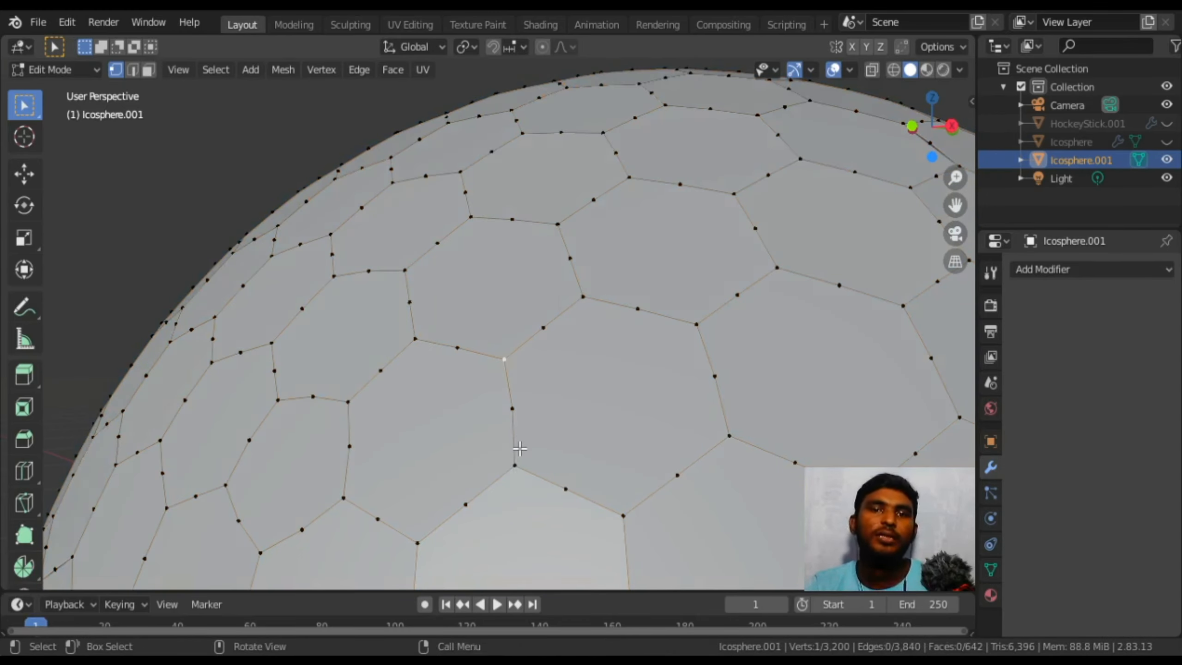
pyautogui.keyDown('shift'); pyautogui.click(516, 447); pyautogui.keyUp('shift')
pyautogui.keyDown('shift'); pyautogui.moveTo(496, 404); pyautogui.dragTo(538, 436); pyautogui.keyUp('shift')
pyautogui.moveTo(466, 415); pyautogui.dragTo(556, 435)
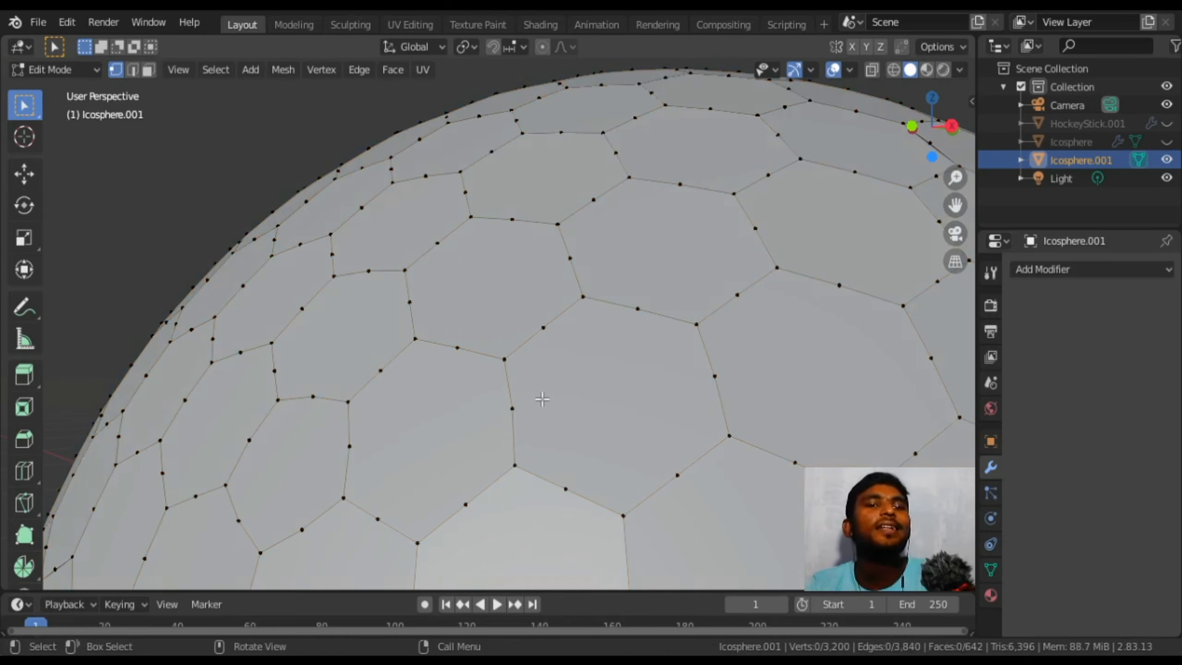
pyautogui.moveTo(547, 397); pyautogui.dragTo(538, 398, button='middle')
pyautogui.moveTo(445, 388); pyautogui.dragTo(552, 409)
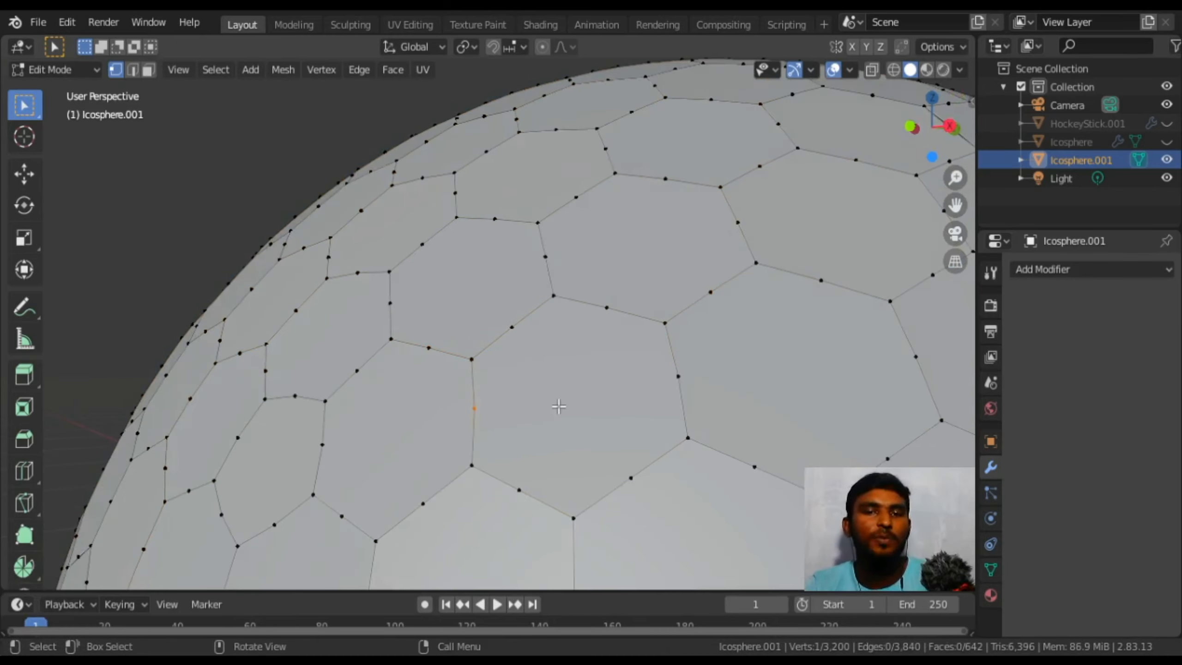
# Run a Limited Dissolve on the whole mesh to remove the mid-edge vertices, and check one edge between its two end vertices
pyautogui.press('a')
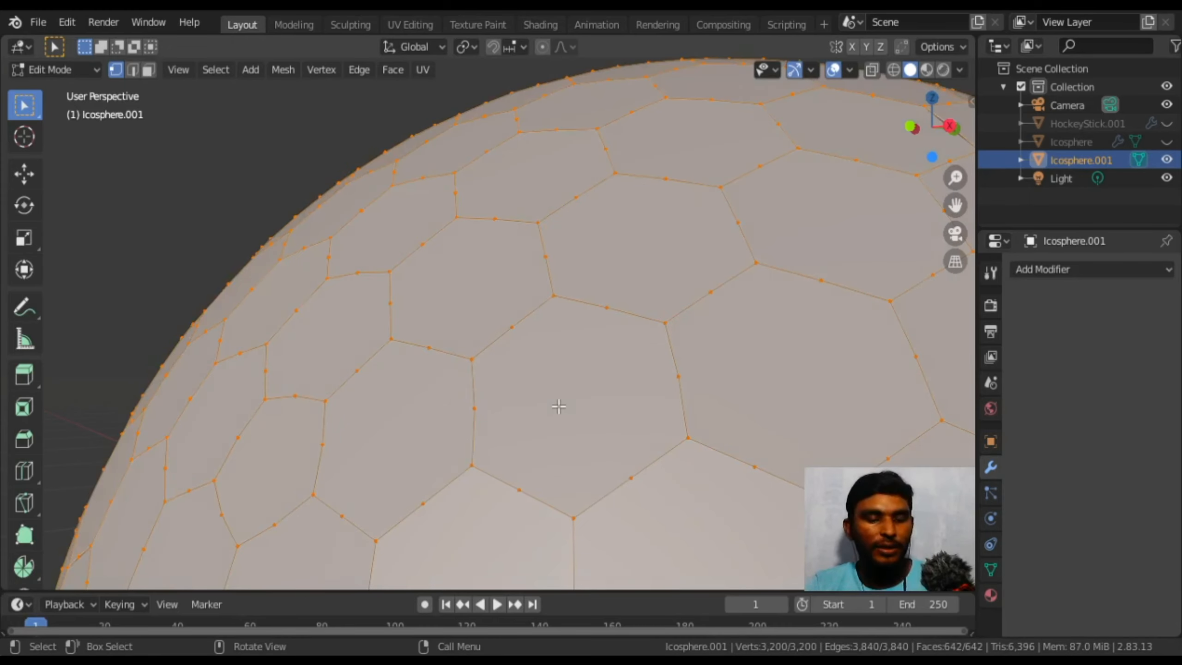
pyautogui.press('x')
pyautogui.click(558, 407)
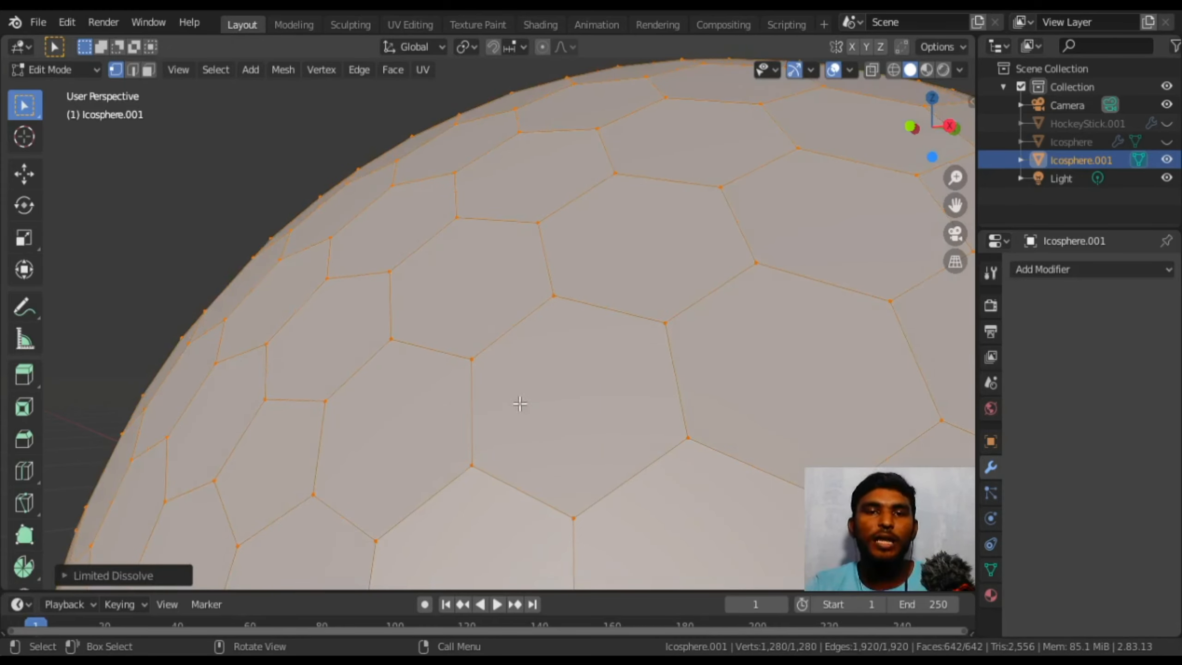
pyautogui.click(471, 356)
pyautogui.keyDown('ctrl'); pyautogui.click(472, 465); pyautogui.keyUp('ctrl')
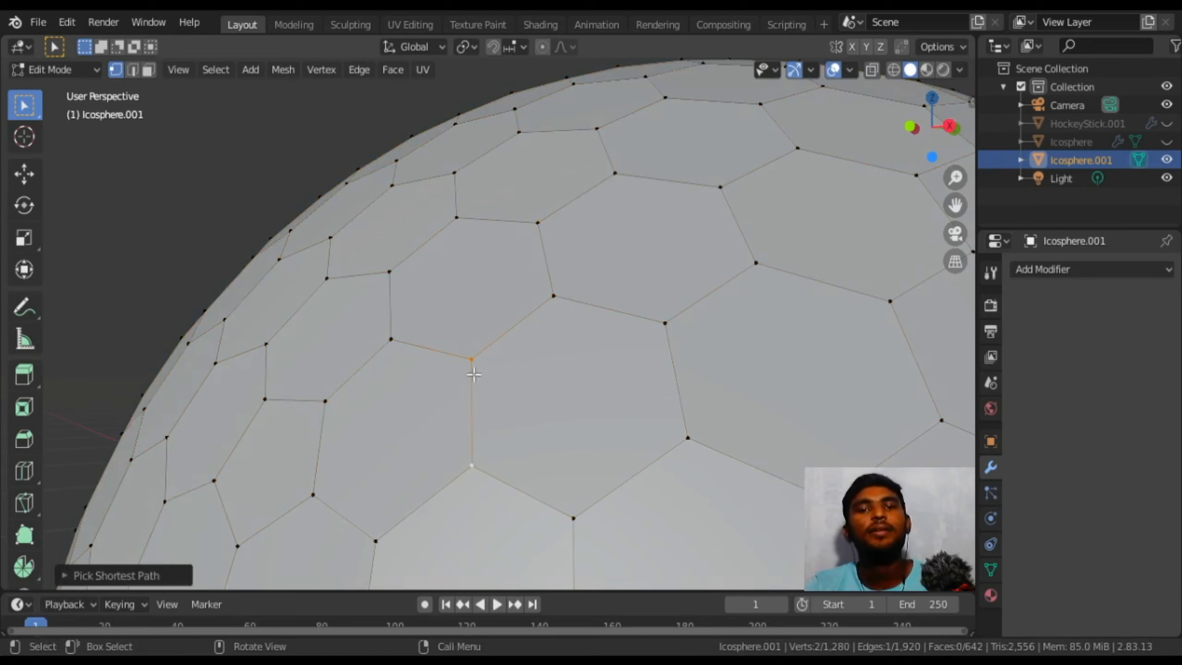
pyautogui.hotkey('ctrl', 'z')
# Select the entire honeycomb sphere mesh and switch to face selection
pyautogui.scroll(-5, 512, 312)
pyautogui.moveTo(659, 450); pyautogui.dragTo(700, 476, button='middle')
pyautogui.scroll(-5, 577, 393)
pyautogui.scroll(-1, 566, 401)
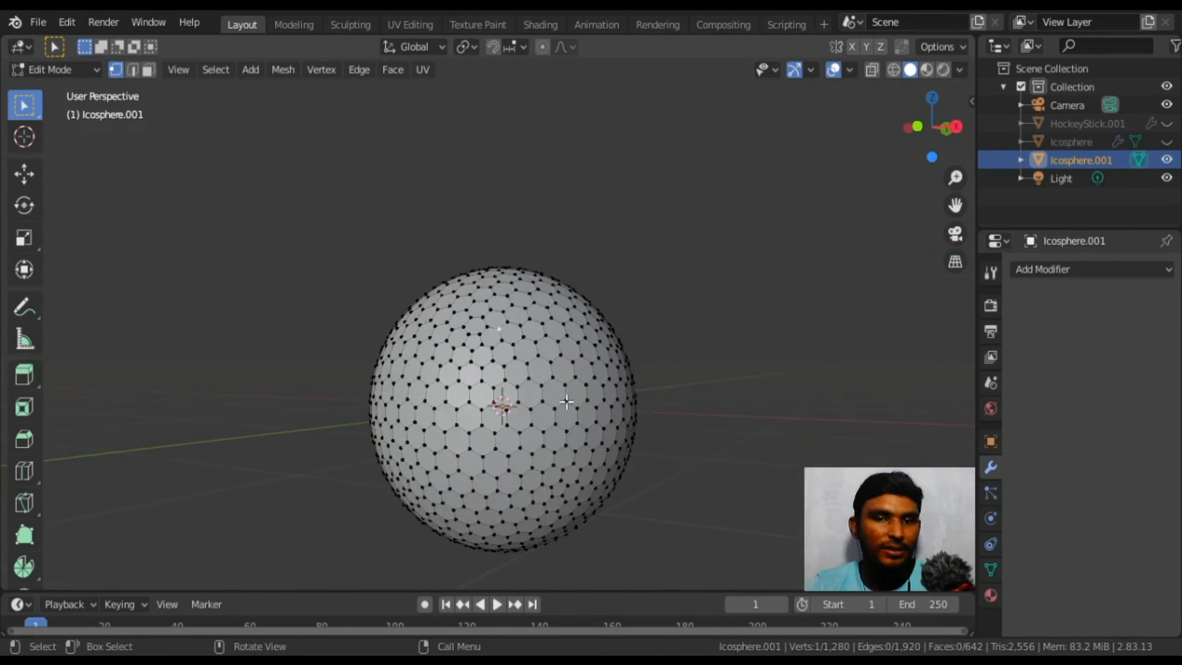
pyautogui.moveTo(567, 402); pyautogui.dragTo(491, 443, button='middle')
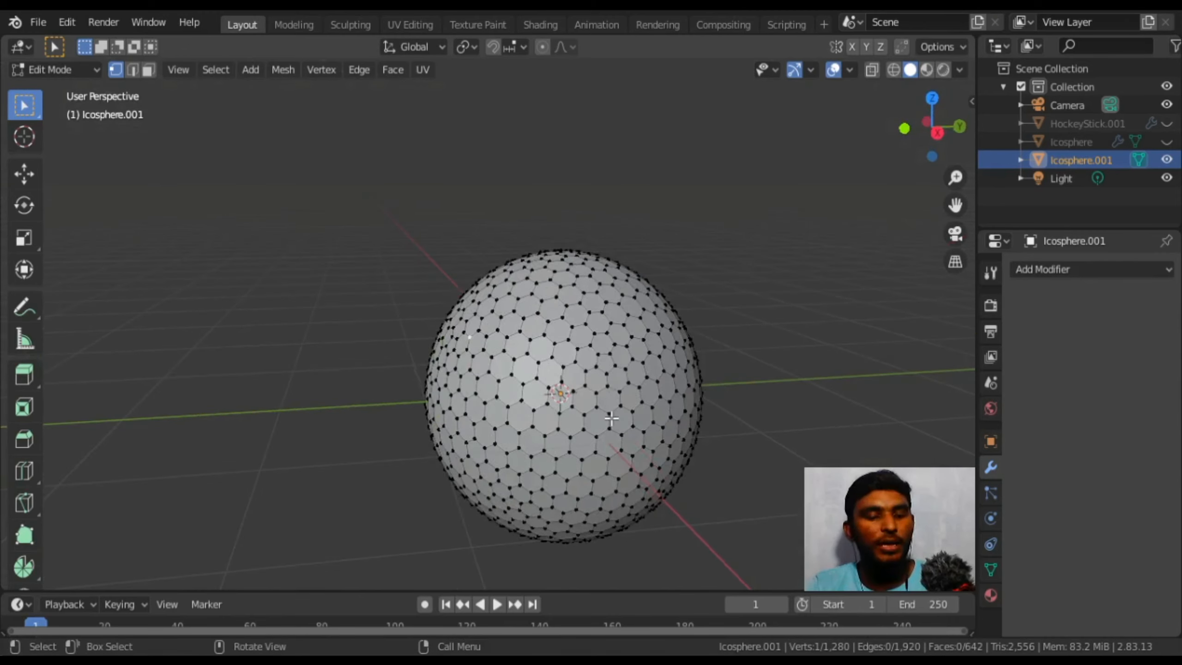
pyautogui.press('a')
pyautogui.press('3')
pyautogui.moveTo(651, 424); pyautogui.dragTo(785, 332, button='middle')
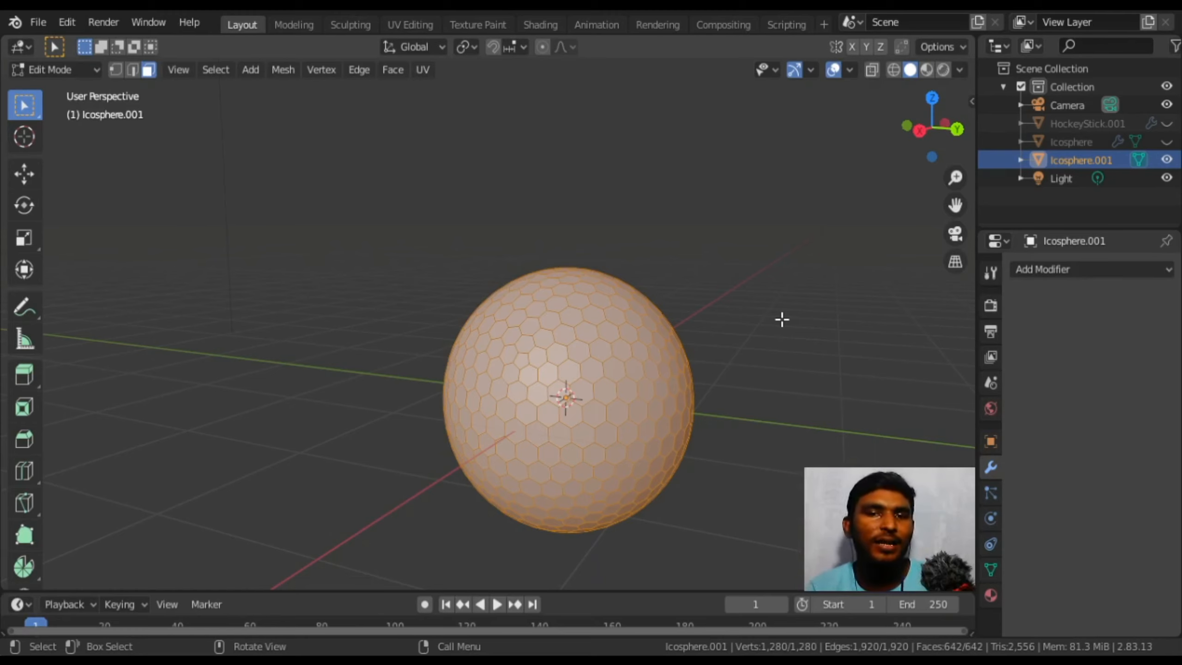
# Show the sphere in X-ray from the front orthographic view and clear the face selection
pyautogui.moveTo(780, 316); pyautogui.dragTo(699, 317, button='middle')
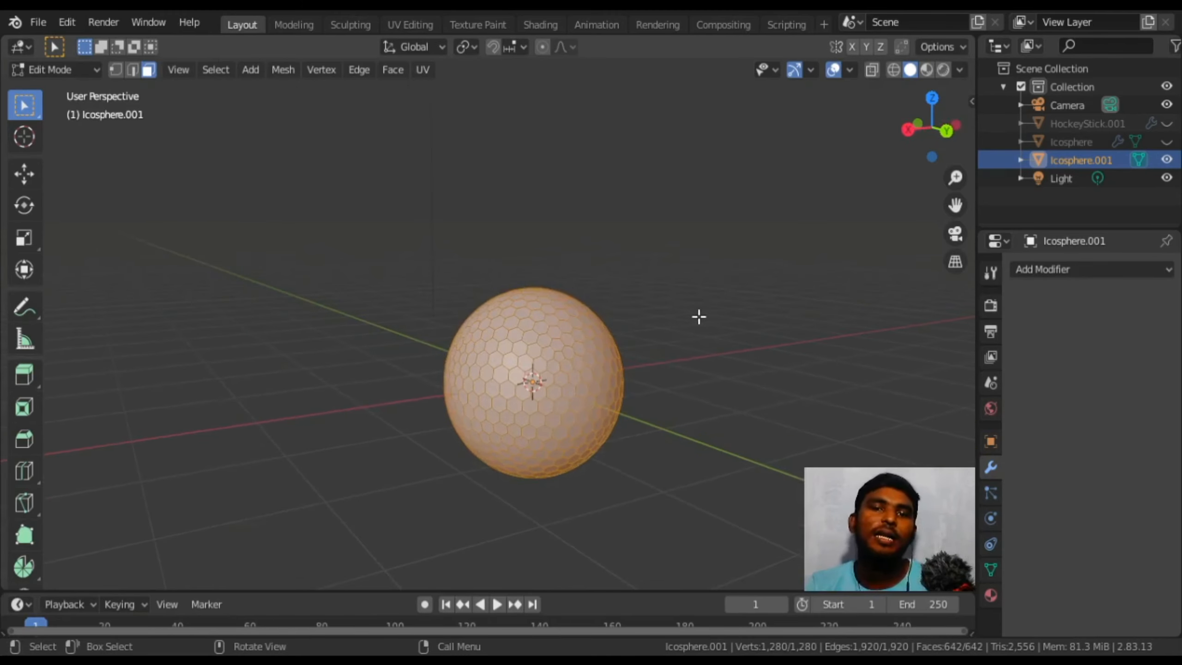
pyautogui.press('KP_1')
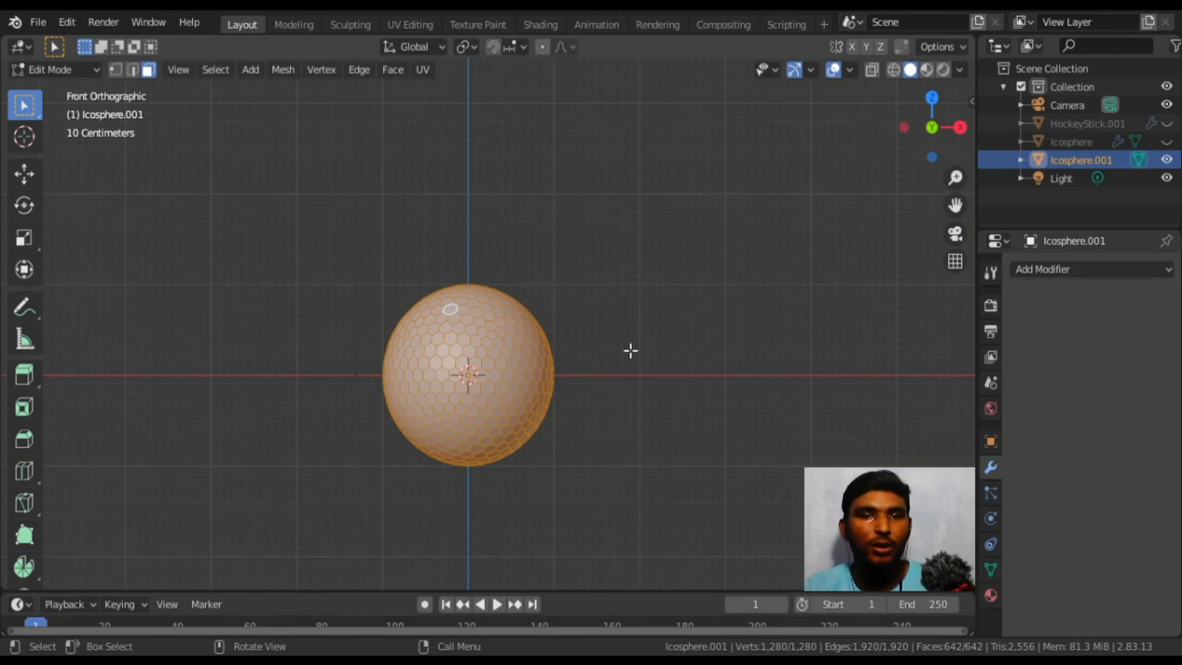
pyautogui.scroll(3, 475, 404)
pyautogui.hotkey('alt', 'z')
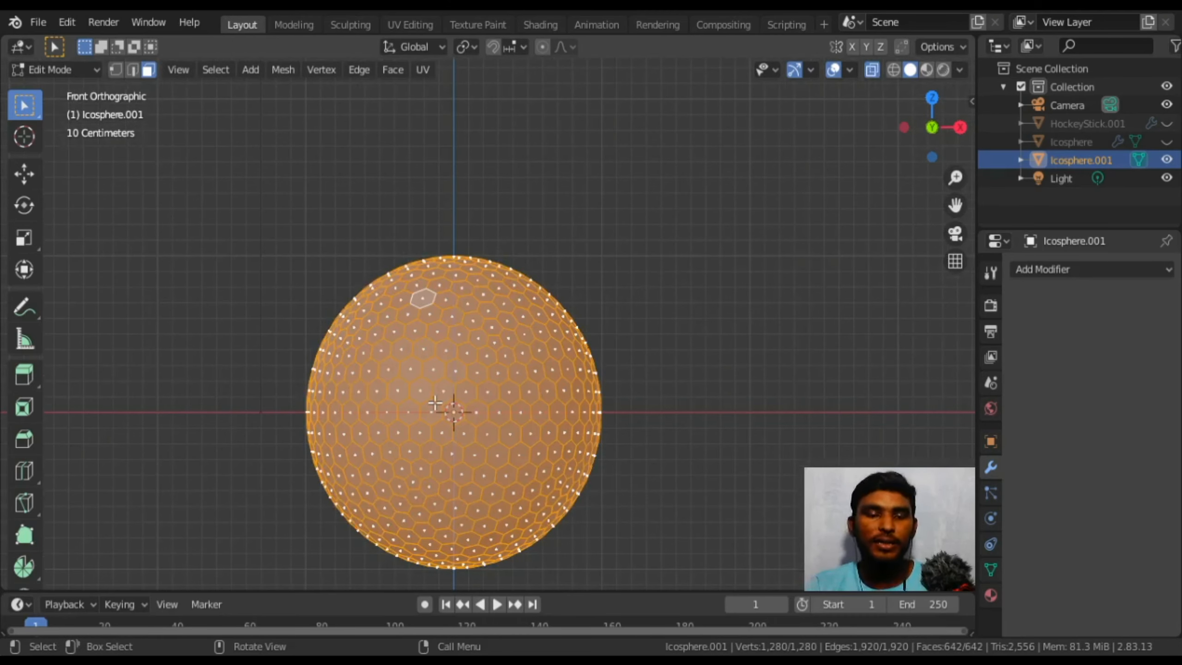
pyautogui.press('c')
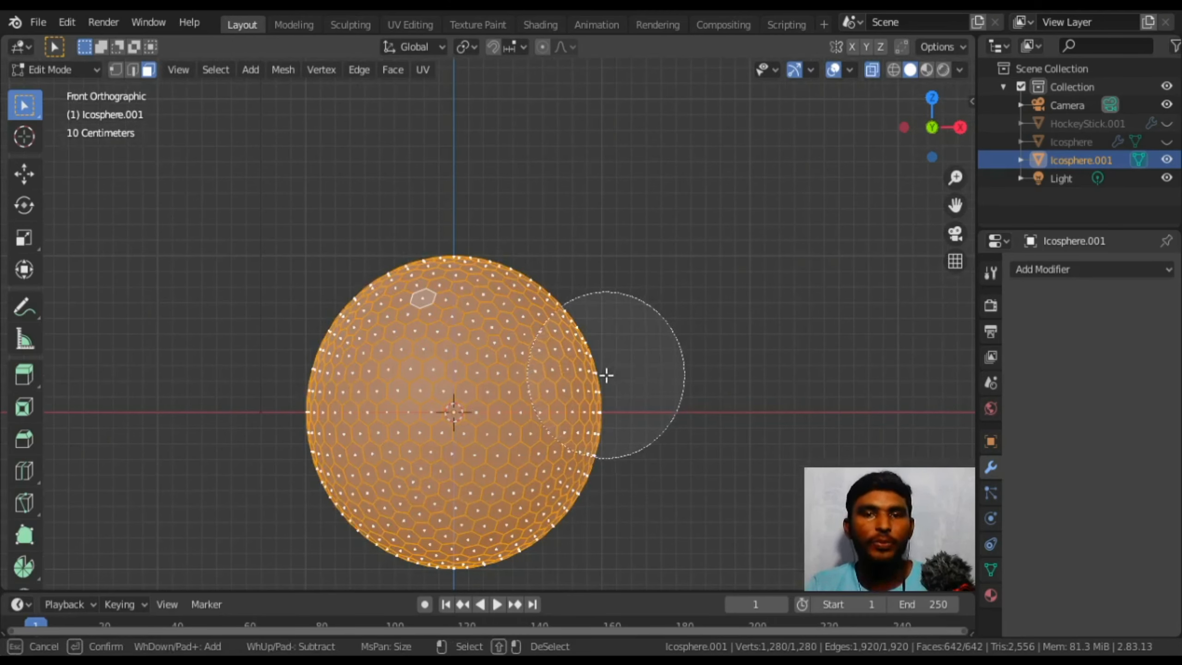
pyautogui.press('Escape')
pyautogui.hotkey('alt', 'a')
# Circle-select a round patch of faces centred on the sphere's origin, through the mesh on both front and back
pyautogui.scroll(1, 483, 427)
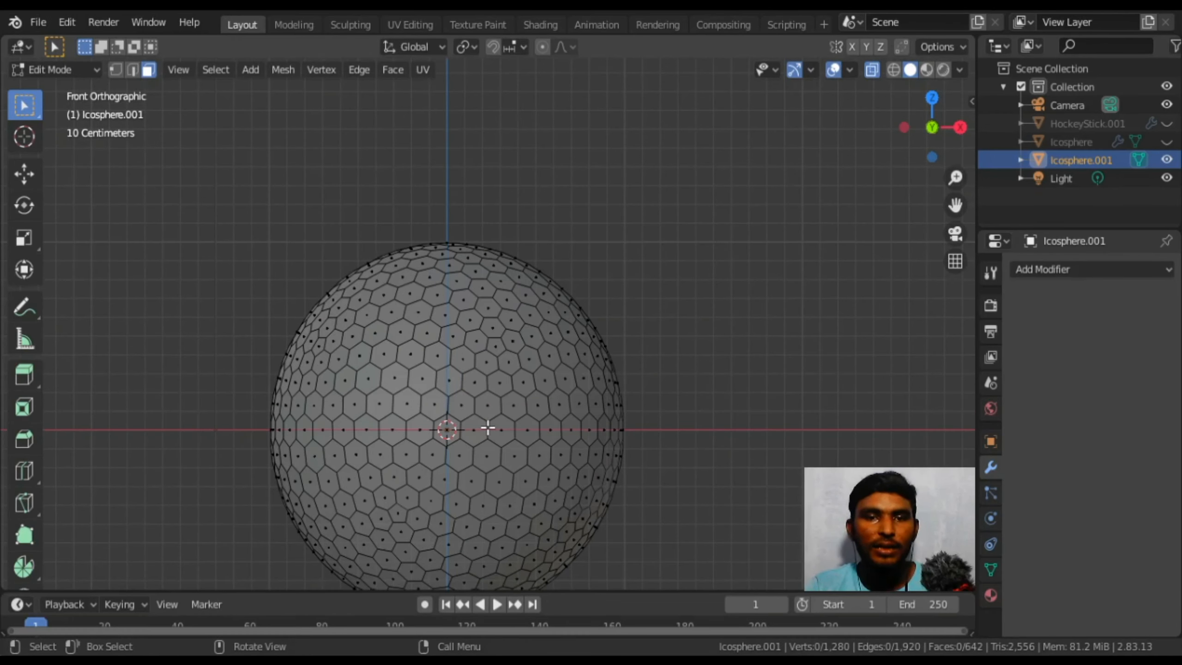
pyautogui.keyDown('shift'); pyautogui.moveTo(482, 427); pyautogui.dragTo(549, 285, button='middle'); pyautogui.keyUp('shift')
pyautogui.press('c')
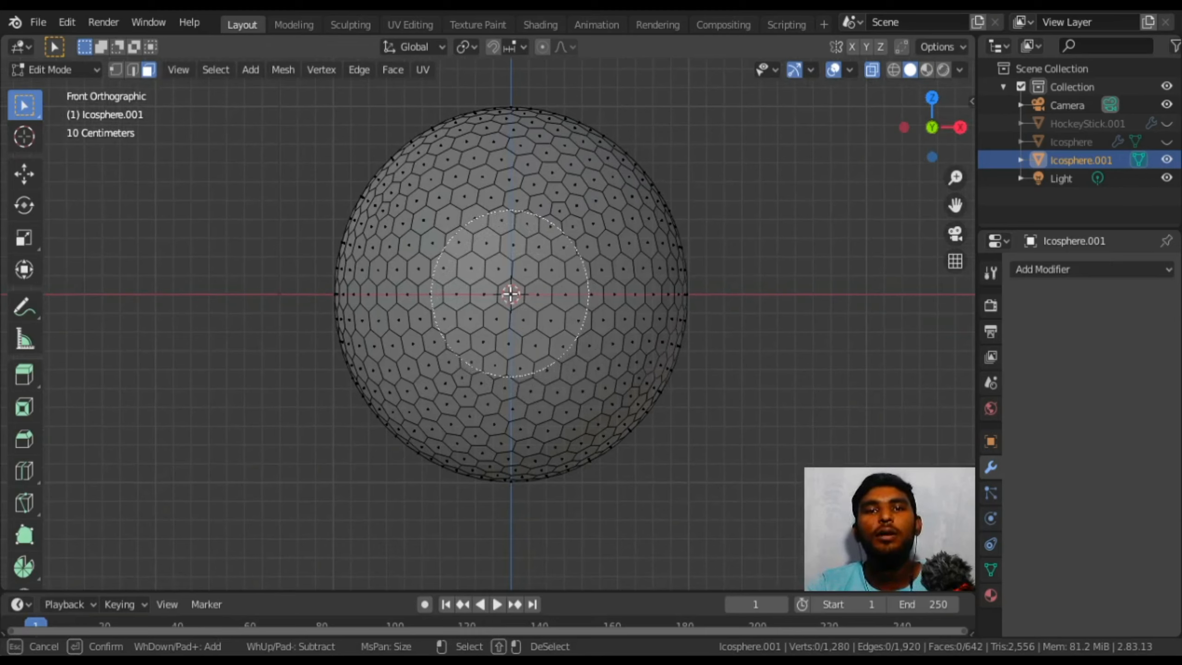
pyautogui.scroll(-4, 511, 294)
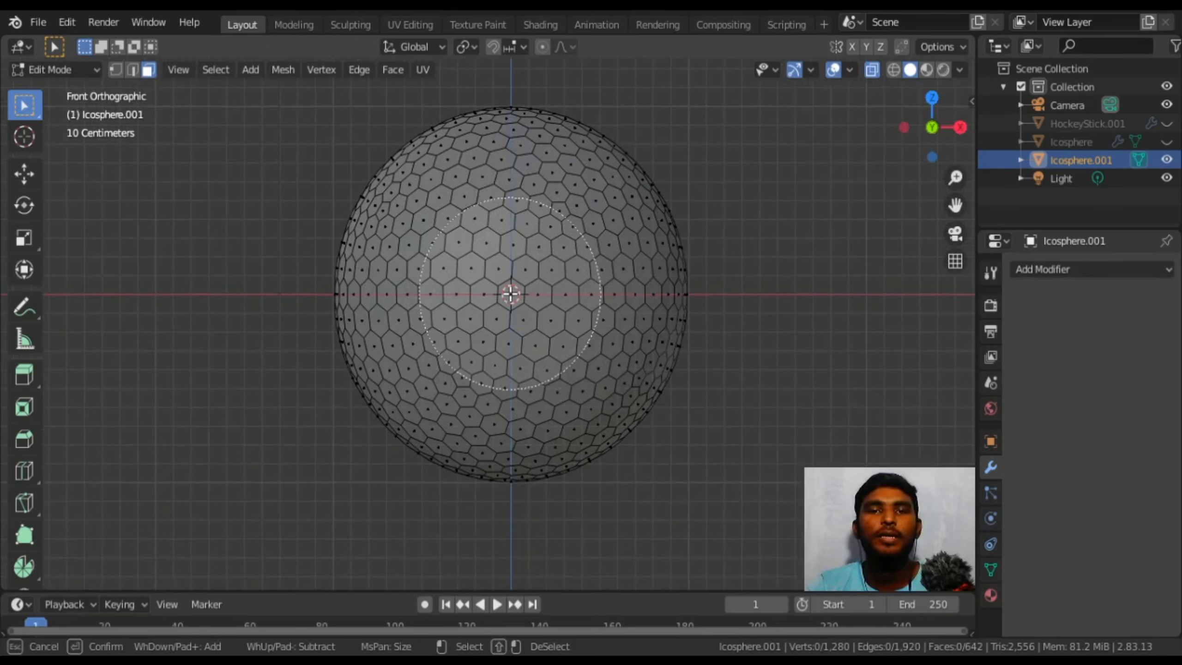
pyautogui.scroll(3, 511, 293)
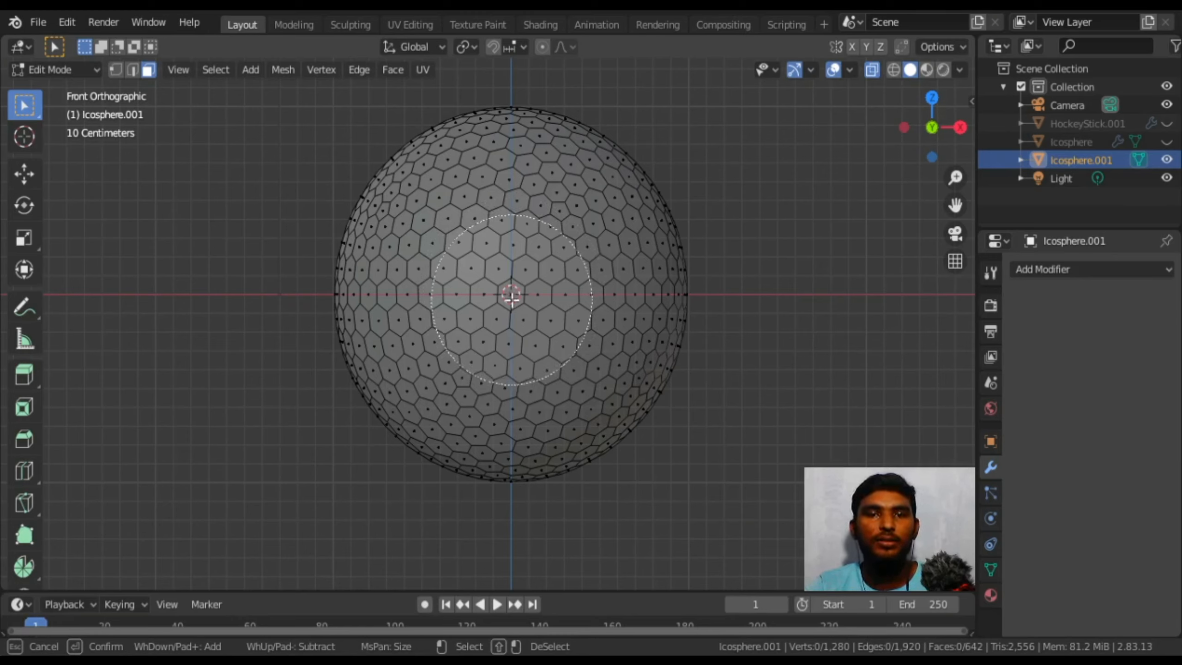
pyautogui.click(511, 296)
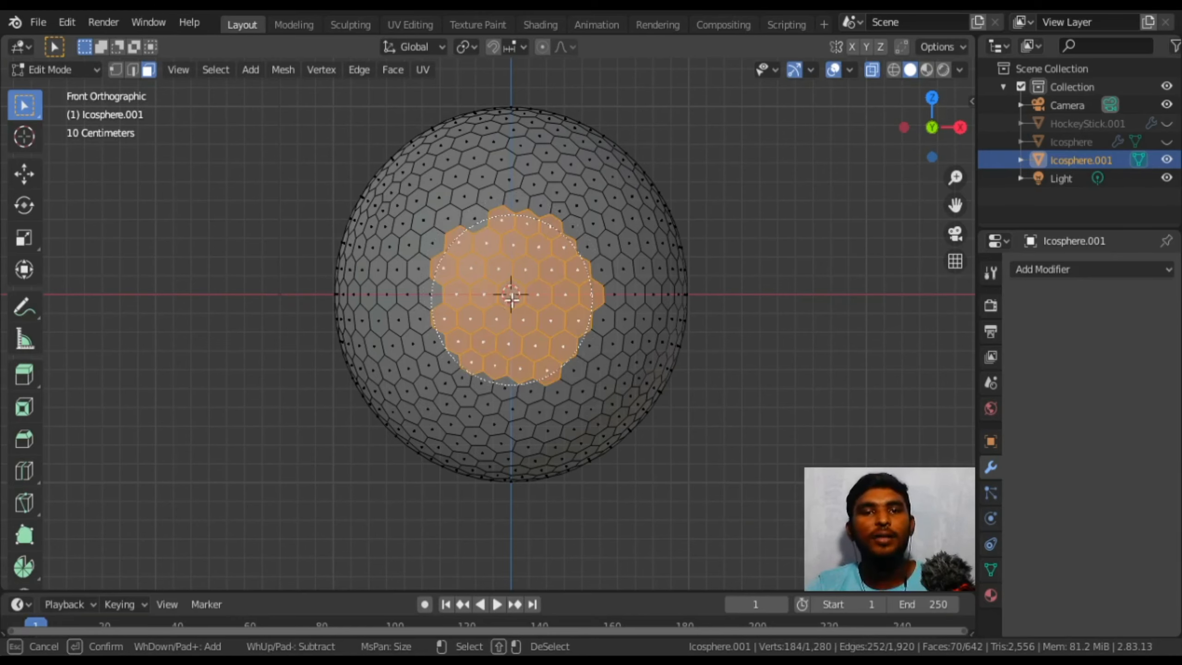
pyautogui.rightClick(511, 296)
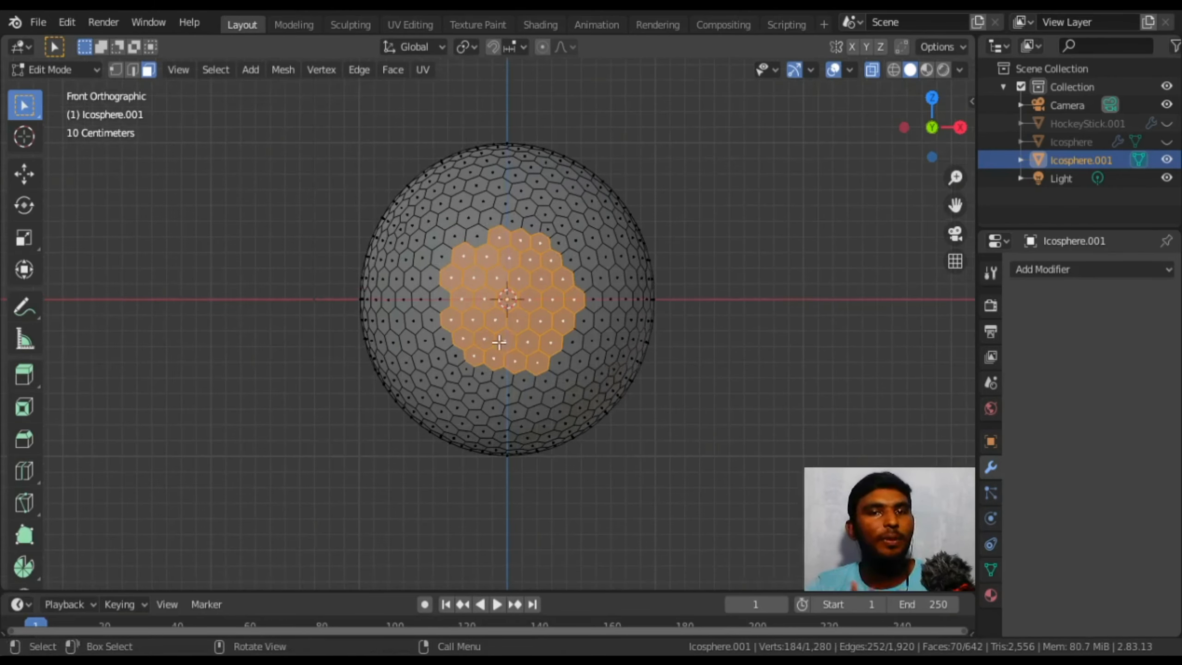
pyautogui.moveTo(500, 342); pyautogui.dragTo(588, 375, button='middle')
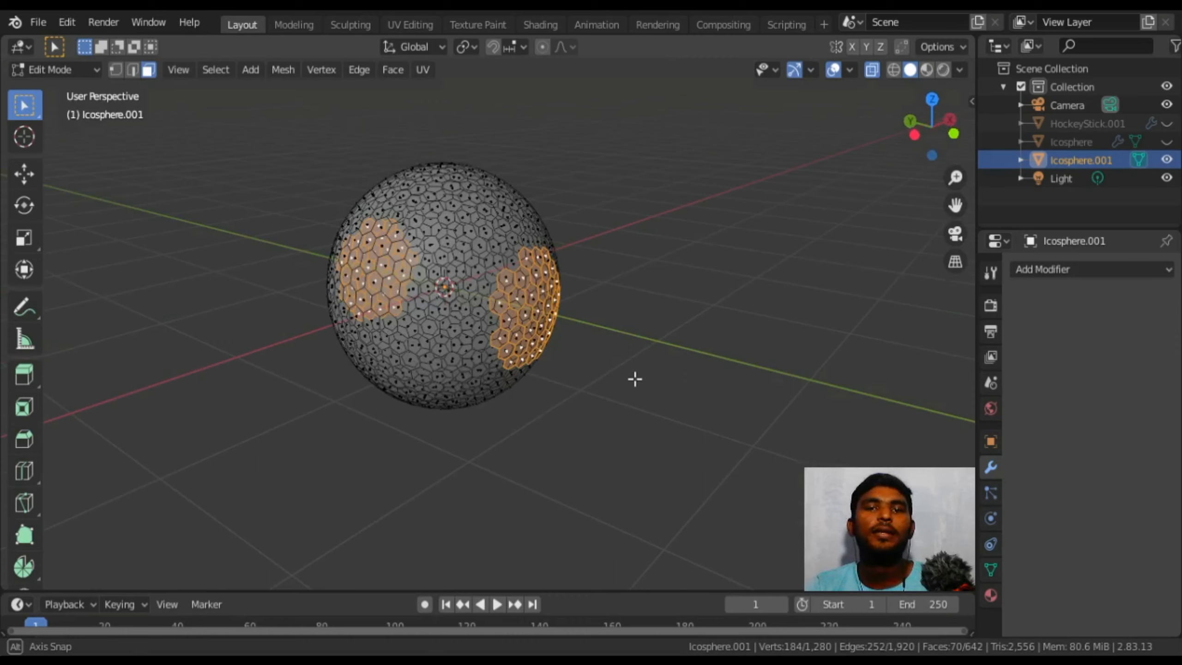
pyautogui.moveTo(635, 379); pyautogui.dragTo(635, 378, button='middle')
# Add a narrow vertical band of faces through the sphere's middle in the right view, and invert the selection with X-ray turned off
pyautogui.press('KP_1')
pyautogui.press('KP_3')
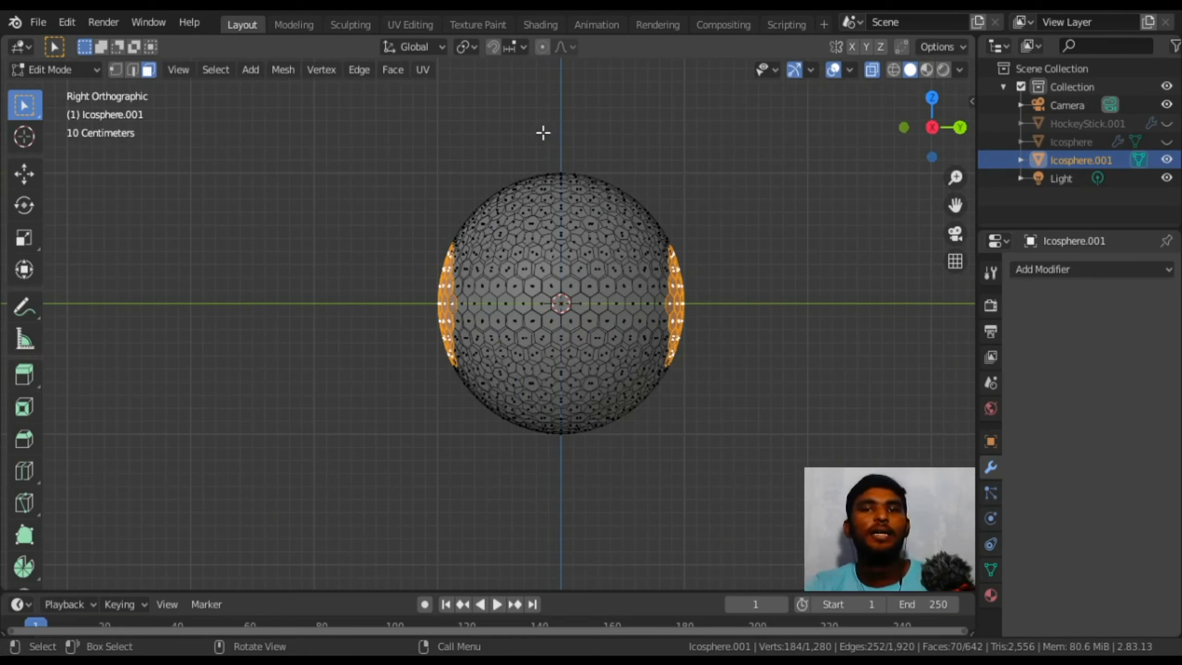
pyautogui.press('b')
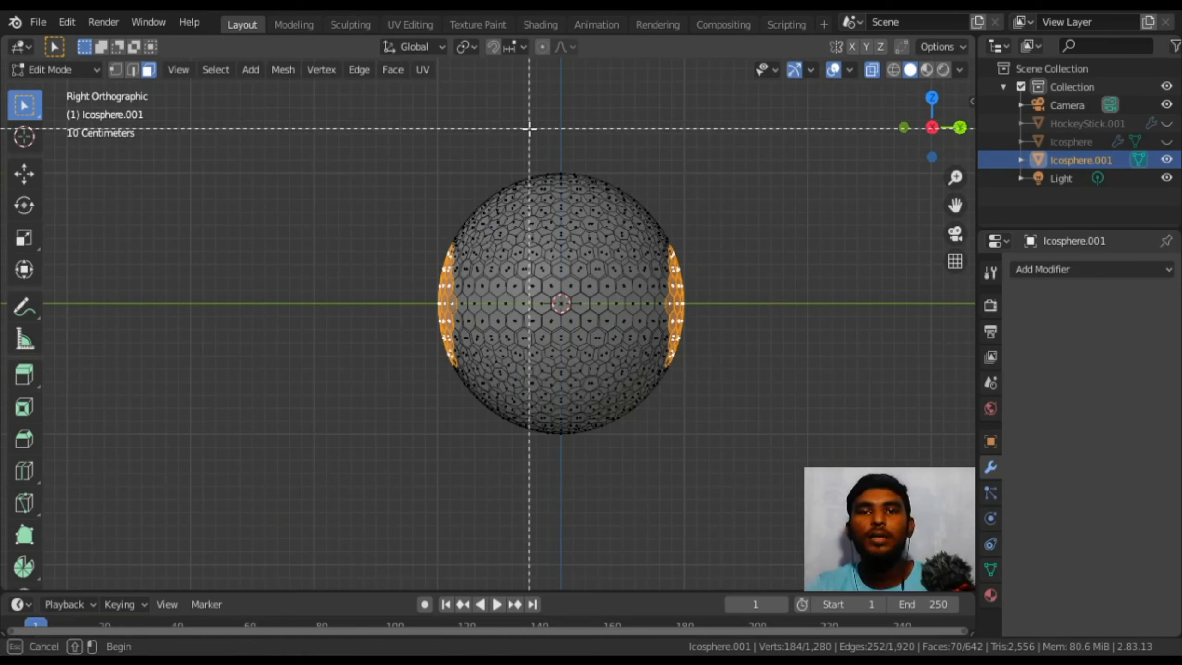
pyautogui.moveTo(531, 124); pyautogui.dragTo(592, 517)
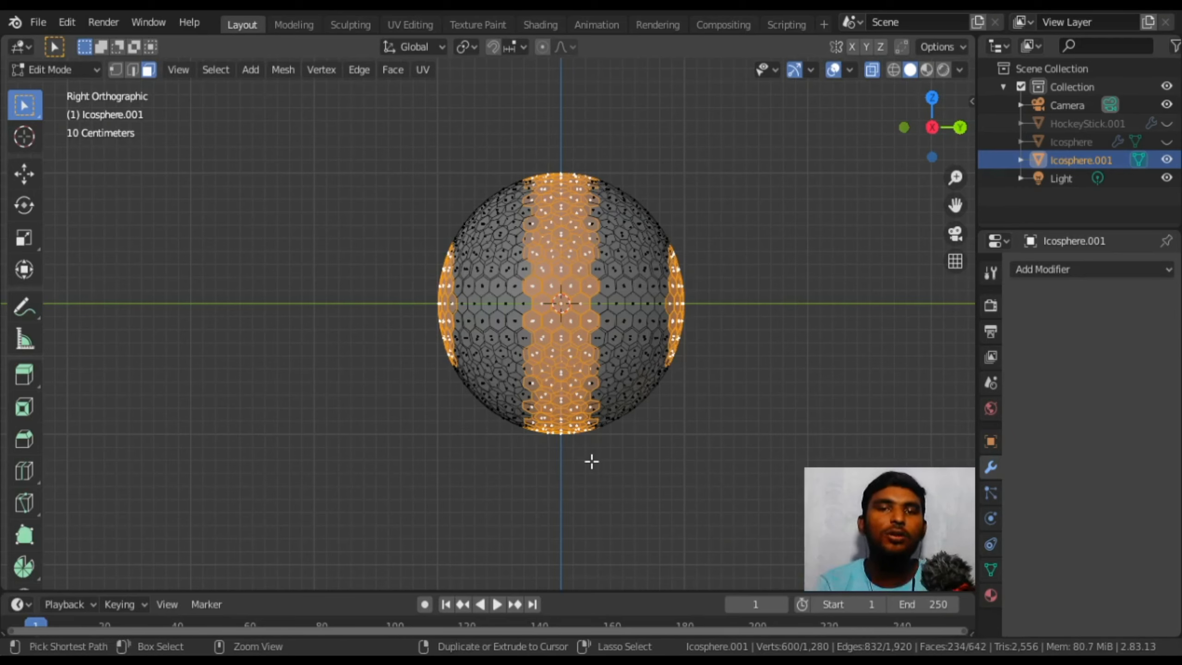
pyautogui.hotkey('ctrl', 'i')
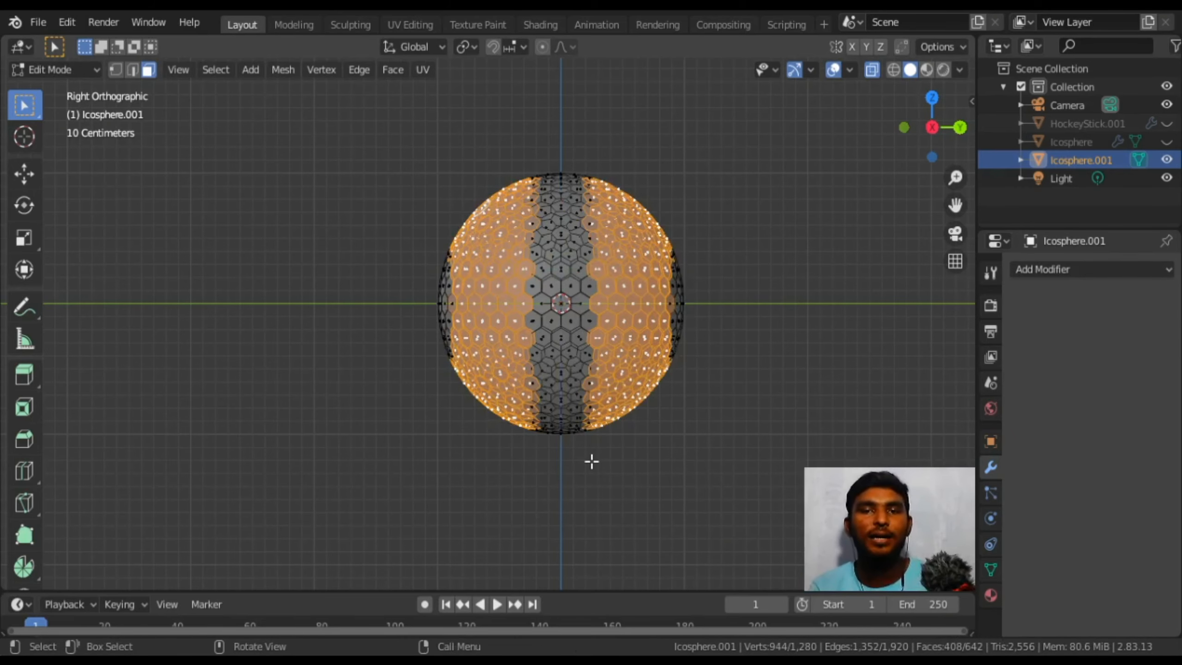
pyautogui.moveTo(618, 453); pyautogui.dragTo(551, 441, button='middle')
pyautogui.hotkey('alt', 'z')
pyautogui.scroll(7, 552, 443)
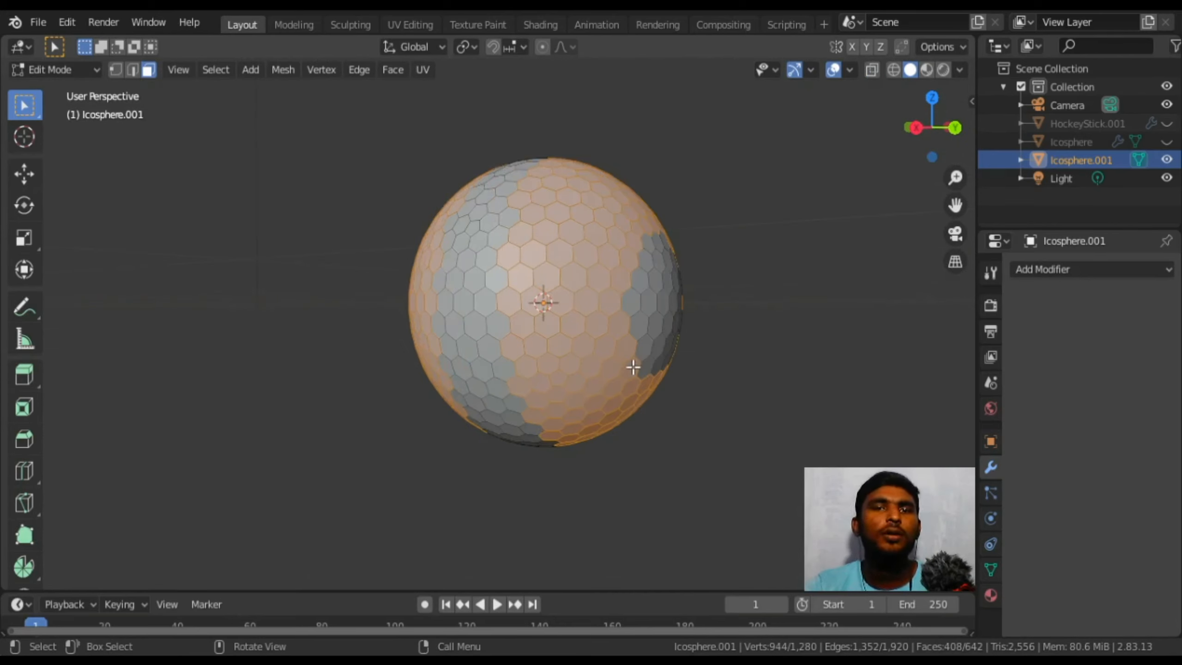
pyautogui.keyDown('shift'); pyautogui.moveTo(641, 354); pyautogui.dragTo(785, 314, button='middle'); pyautogui.keyUp('shift')
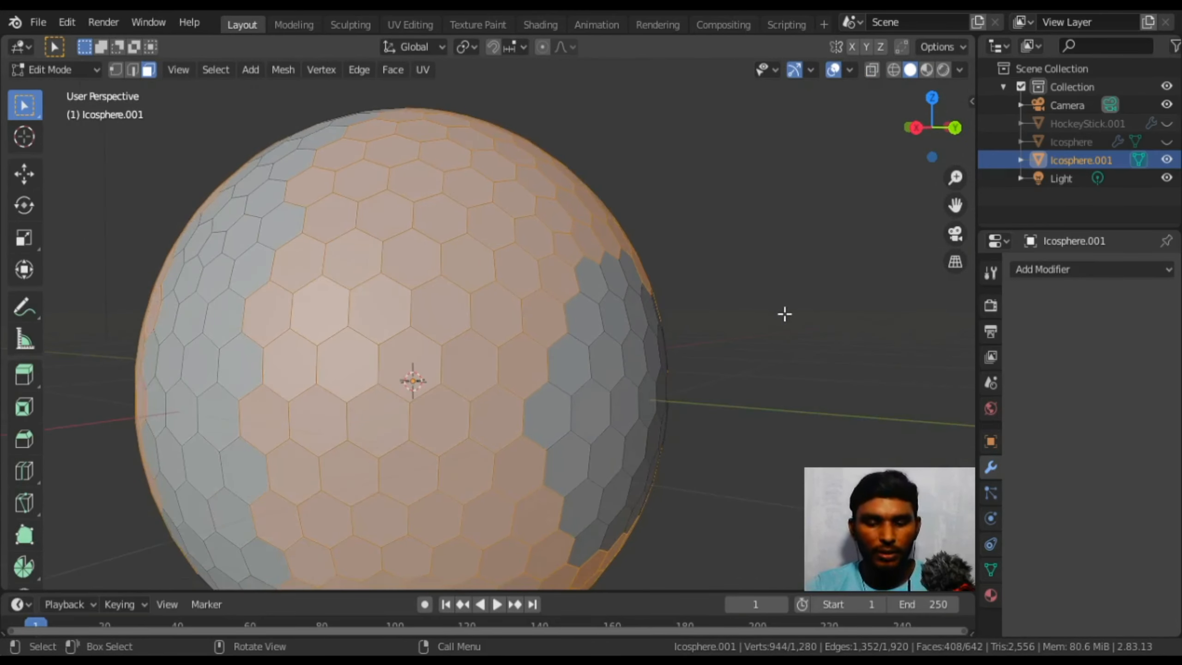
# Try insetting the selected faces individually down to small hexagons and undo the inset
pyautogui.press('i')
pyautogui.press('i')
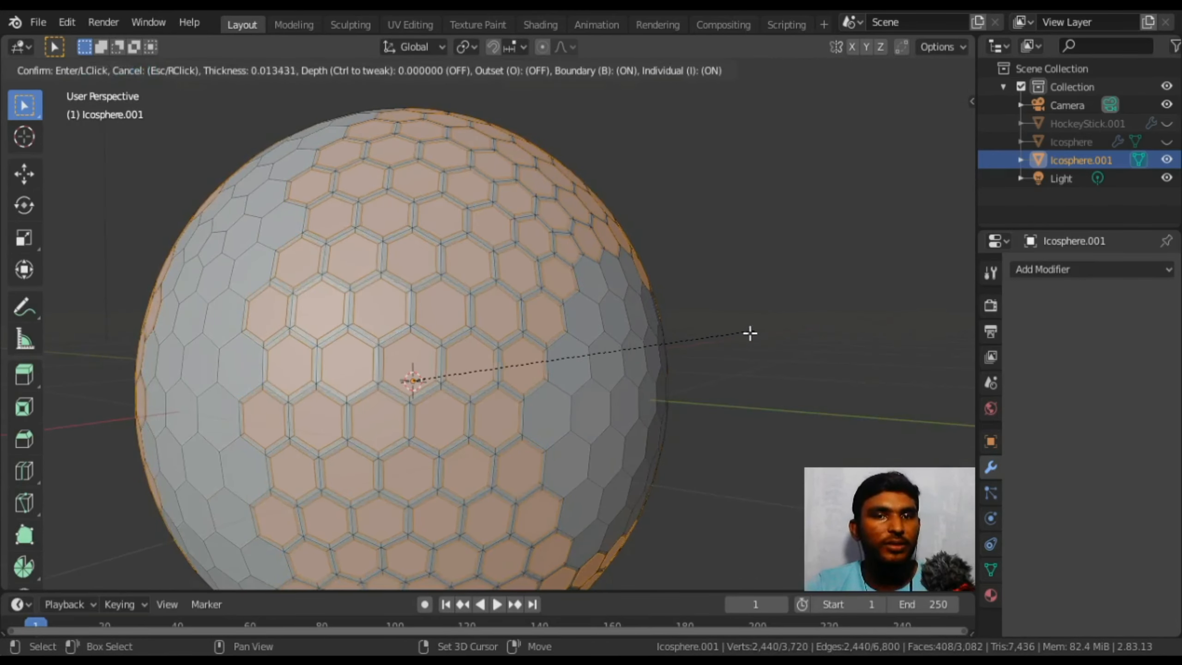
pyautogui.click(683, 355)
pyautogui.scroll(-2, 666, 379)
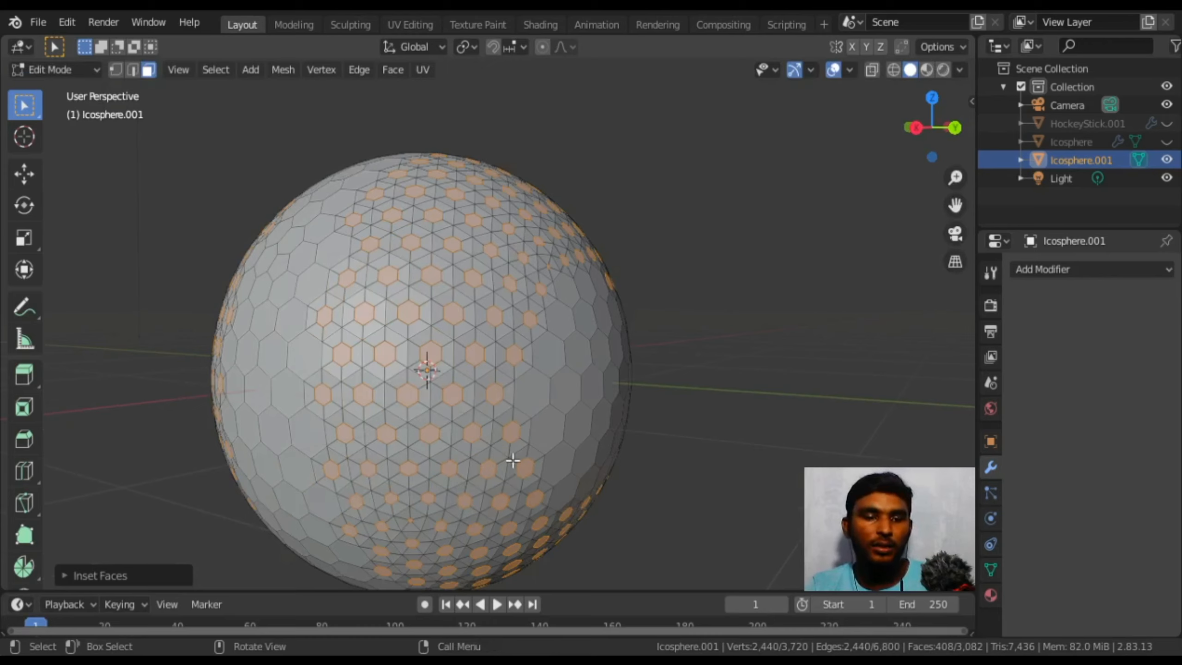
pyautogui.hotkey('ctrl', 'z')
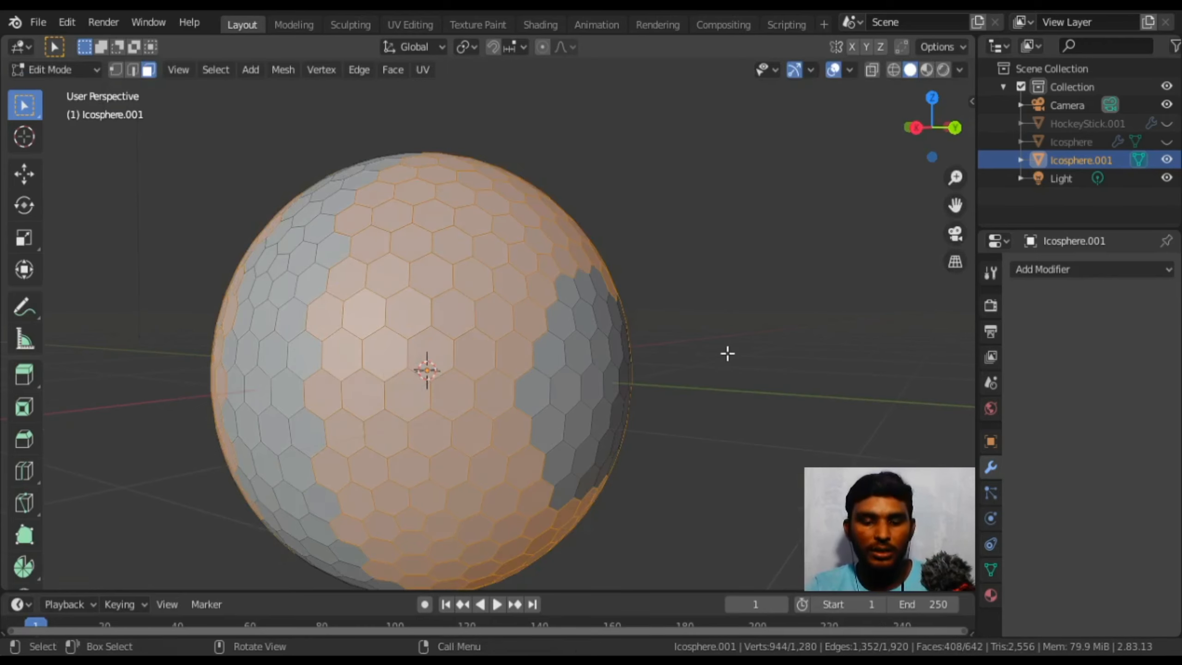
# Inset the selected faces by 0.03027 m with the Individual option enabled
pyautogui.press('i')
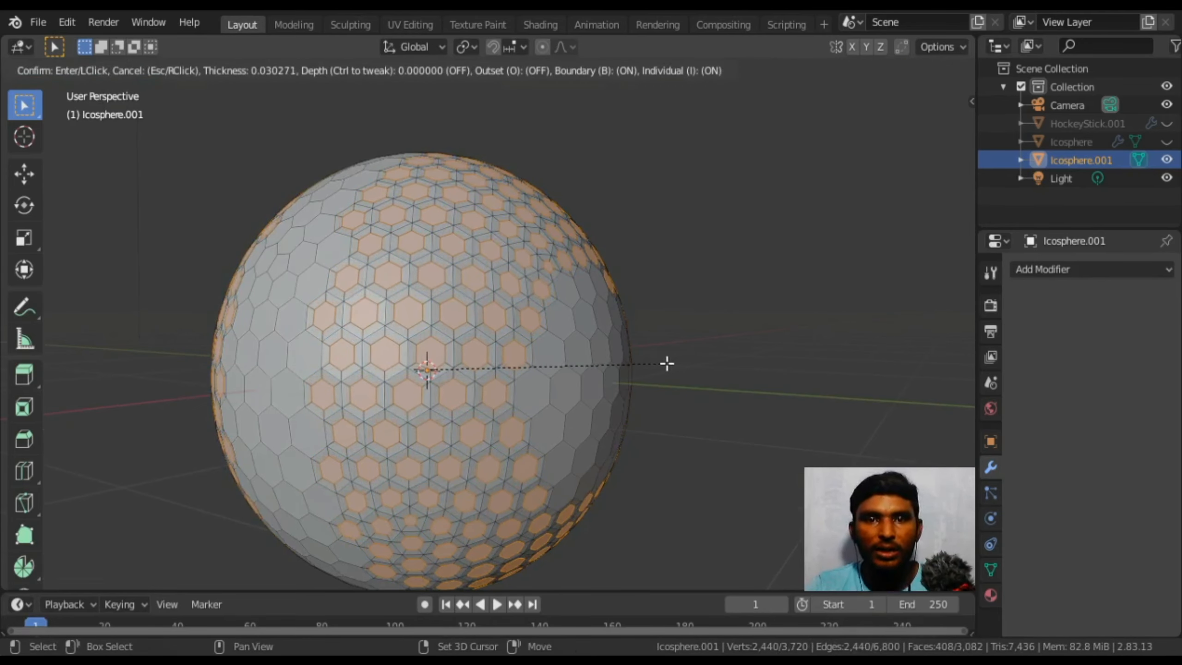
pyautogui.click(668, 363)
pyautogui.click(148, 582)
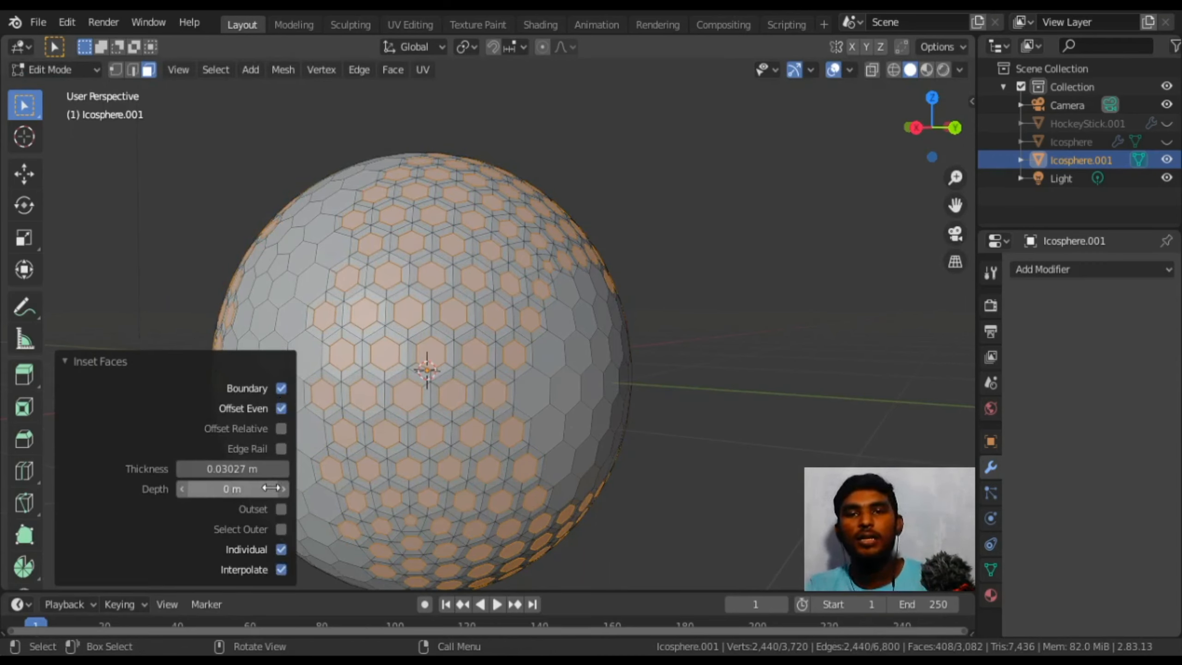
pyautogui.click(281, 551)
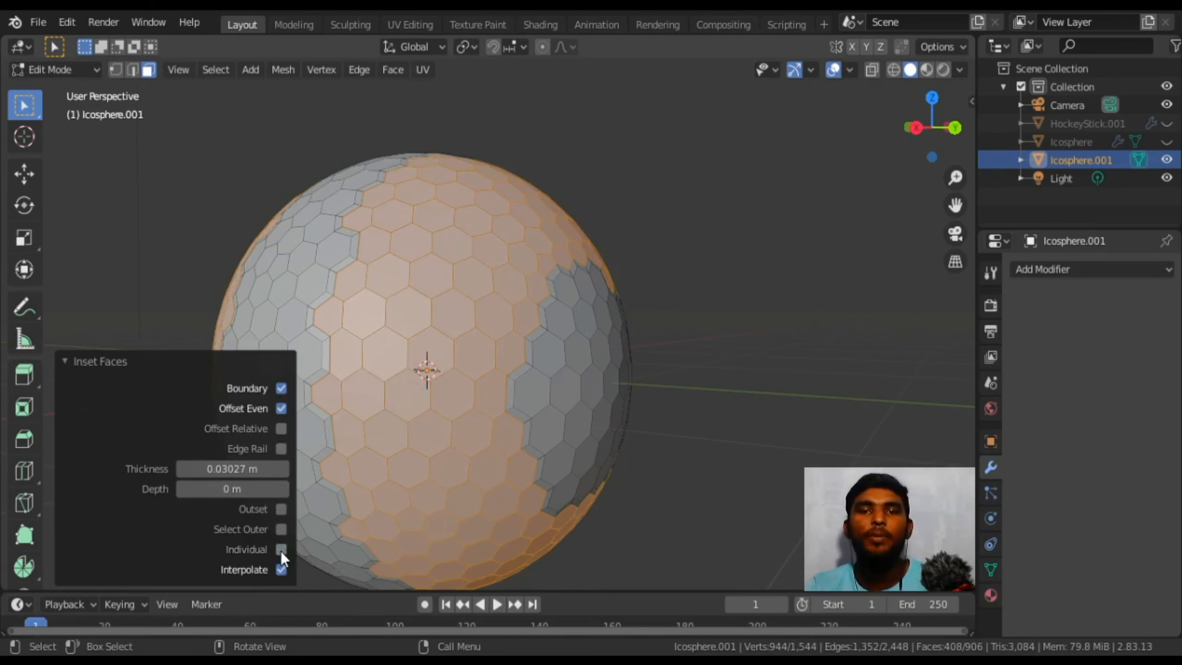
pyautogui.click(281, 550)
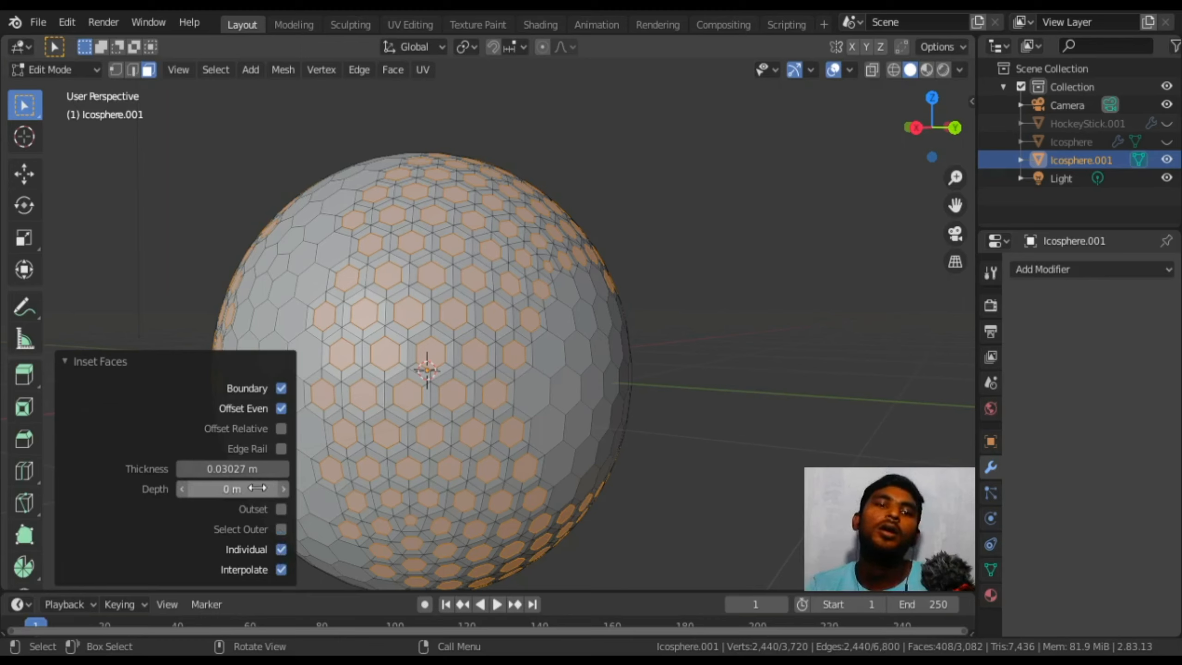
# Adjust the inset's depth to sink the inset faces into the ball, and return to Object Mode
pyautogui.moveTo(233, 489)
pyautogui.mouseDown()
pyautogui.moveTo(214, 489)
pyautogui.moveTo(233, 489)
pyautogui.mouseUp()
pyautogui.scroll(-3, 502, 465)
pyautogui.moveTo(465, 470)
pyautogui.mouseDown(button='middle')
pyautogui.moveTo(499, 472)
pyautogui.moveTo(449, 472)
pyautogui.mouseUp(button='middle')
pyautogui.scroll(-1, 449, 473)
pyautogui.click(635, 382)
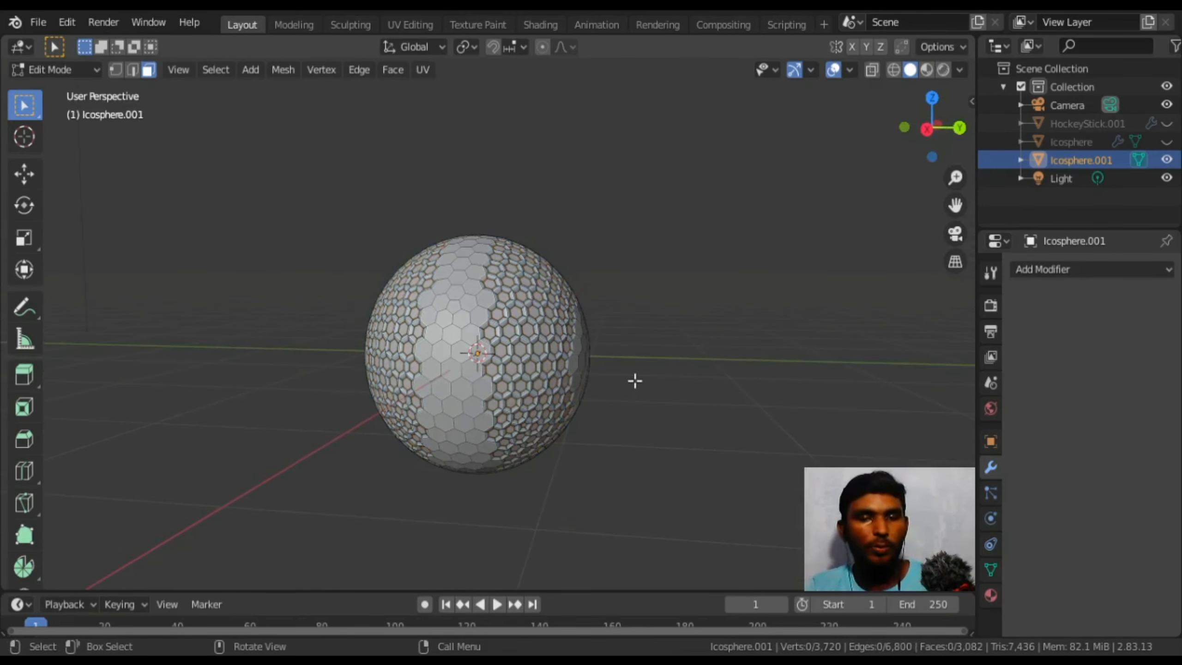
pyautogui.press('Tab')
# Add a Catmull-Clark Subdivision Surface modifier to the ball and shade it smooth
pyautogui.scroll(-2, 647, 395)
pyautogui.moveTo(650, 402); pyautogui.dragTo(505, 411, button='middle')
pyautogui.scroll(3, 459, 411)
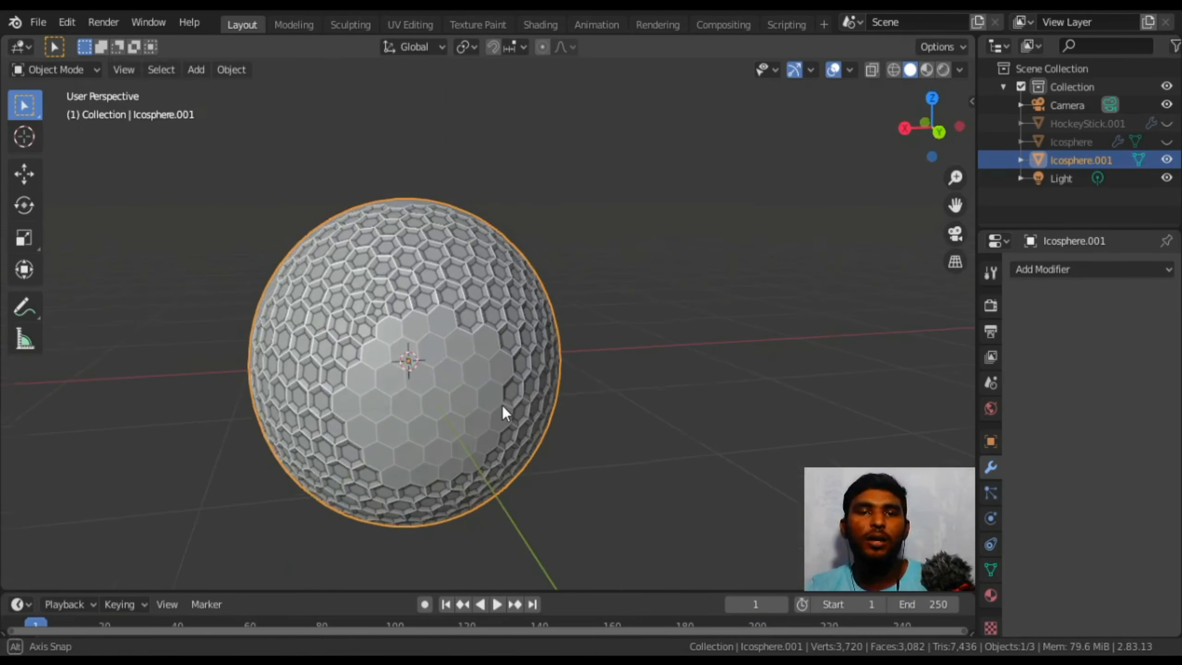
pyautogui.scroll(4, 318, 384)
pyautogui.moveTo(318, 385); pyautogui.dragTo(407, 366, button='middle')
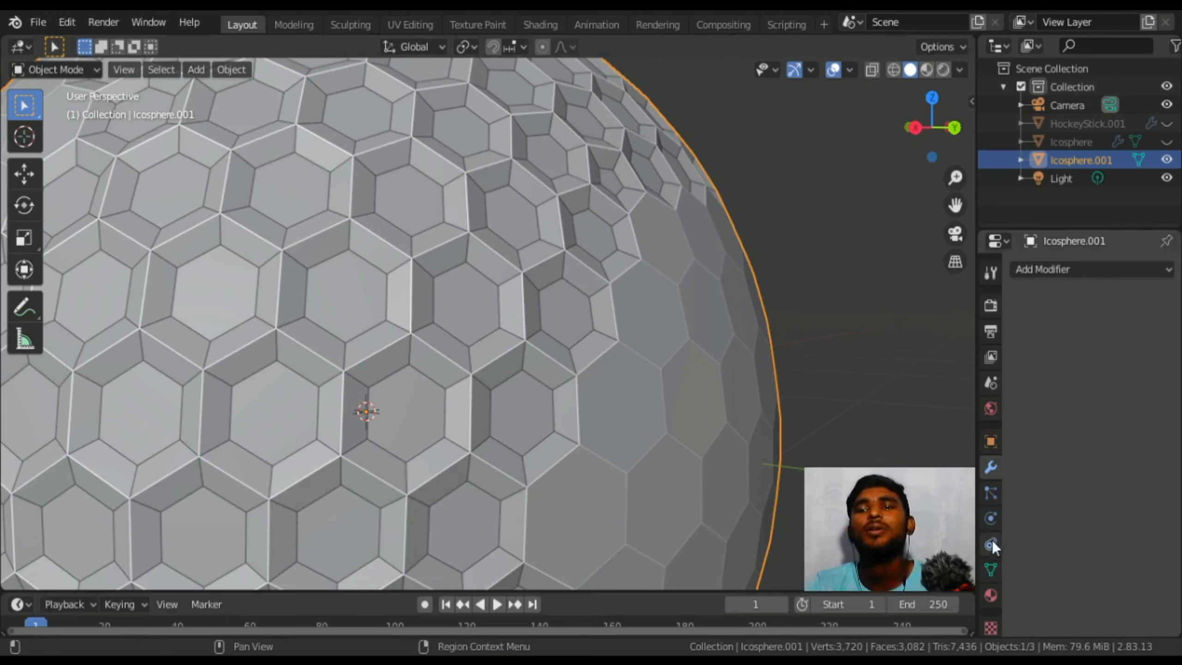
pyautogui.click(1064, 275)
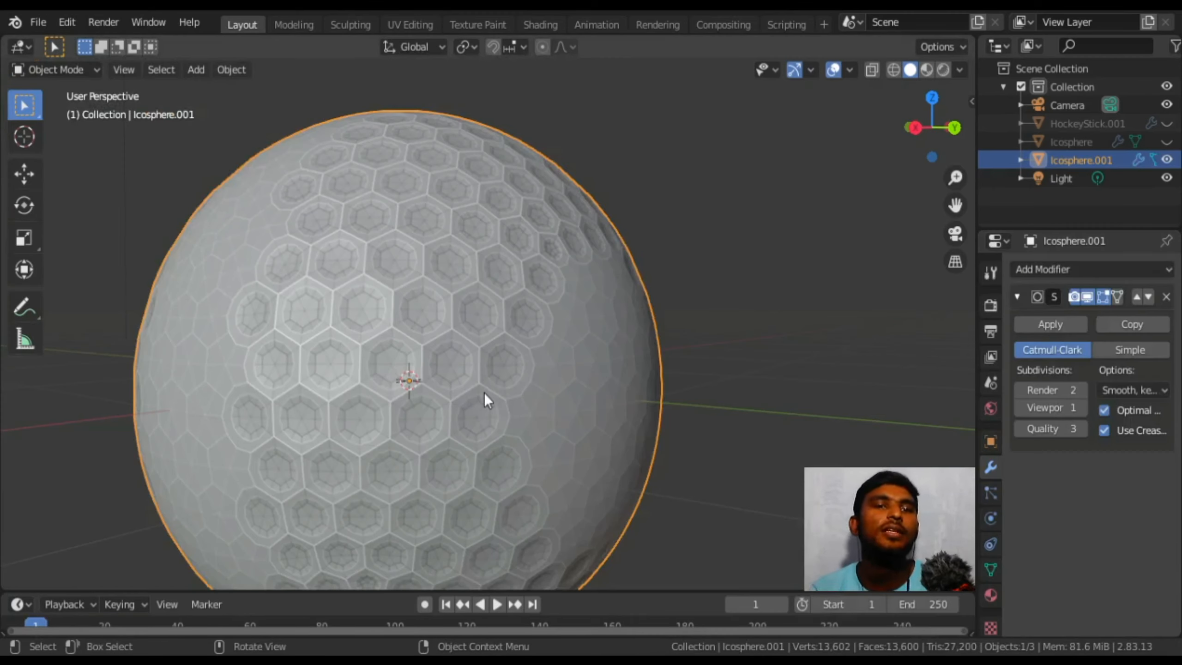
pyautogui.scroll(1, 508, 388)
pyautogui.moveTo(512, 388)
pyautogui.mouseDown(button='middle')
pyautogui.moveTo(520, 353)
pyautogui.moveTo(510, 371)
pyautogui.mouseUp(button='middle')
pyautogui.rightClick(547, 310)
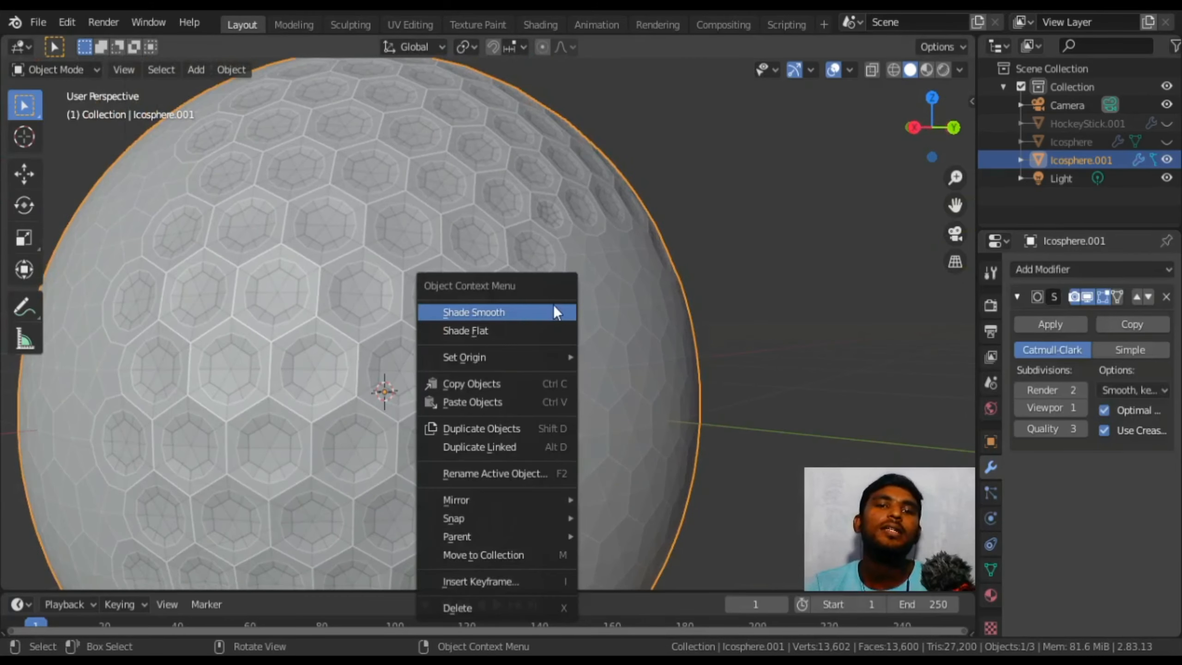
pyautogui.click(553, 312)
# Examine the smoothed ball from several sides, including its dimples and the plain areas between them
pyautogui.scroll(-5, 581, 362)
pyautogui.moveTo(580, 362); pyautogui.dragTo(299, 445, button='middle')
pyautogui.scroll(-3, 299, 447)
pyautogui.moveTo(370, 425); pyautogui.dragTo(539, 309, button='middle')
pyautogui.scroll(2, 648, 365)
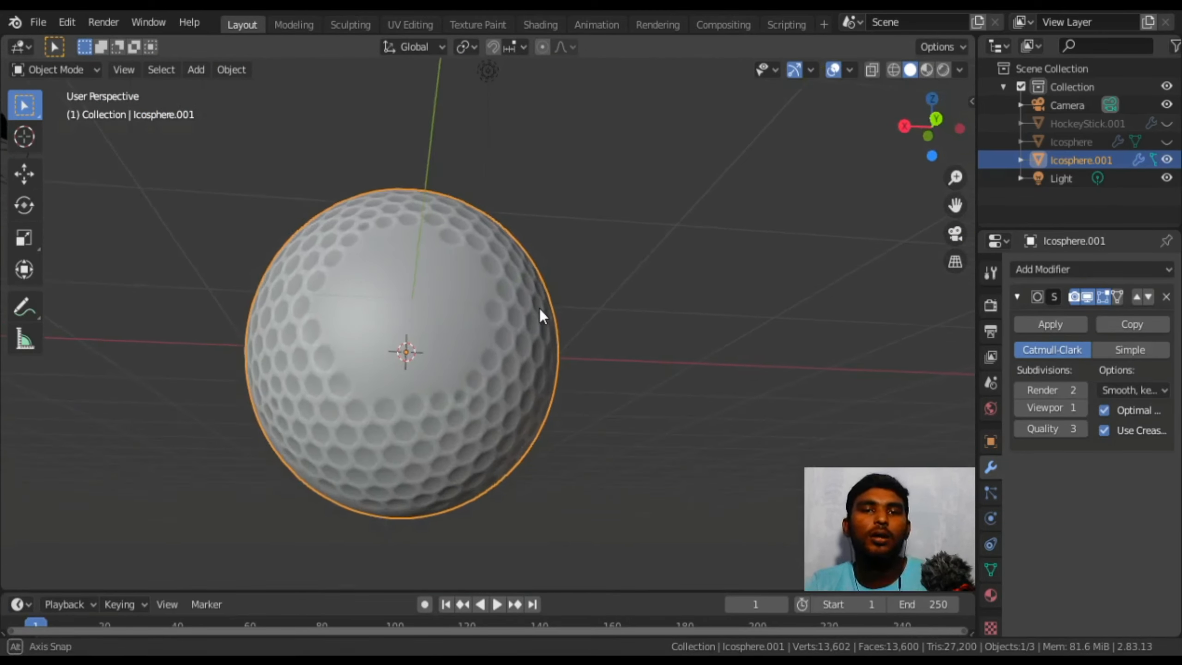
pyautogui.scroll(-2, 583, 372)
pyautogui.moveTo(586, 379); pyautogui.dragTo(538, 435, button='middle')
pyautogui.moveTo(554, 384); pyautogui.dragTo(542, 392, button='middle')
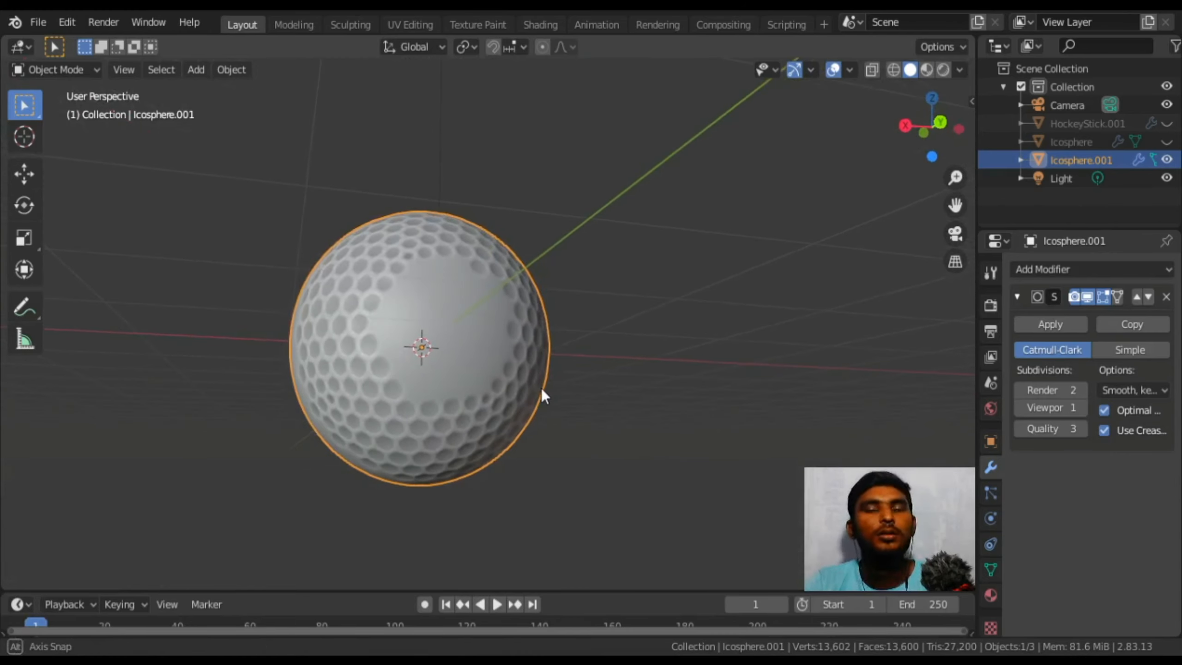